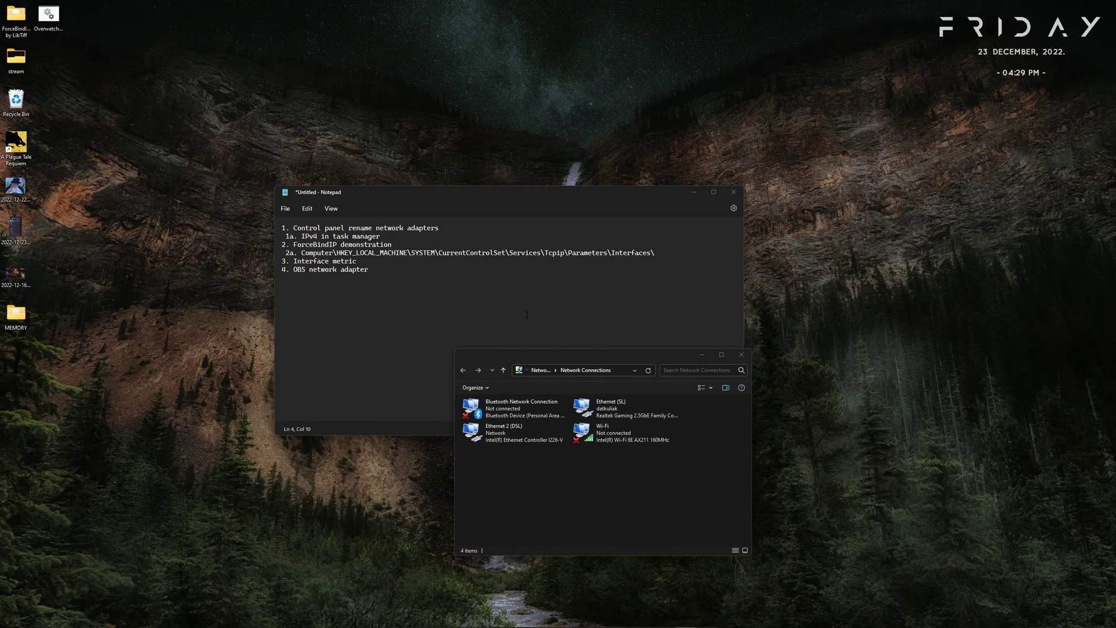
Step: Close the Network Connections window that lists the four network adapters
{"action": "left_click", "coordinate": [538, 457]}
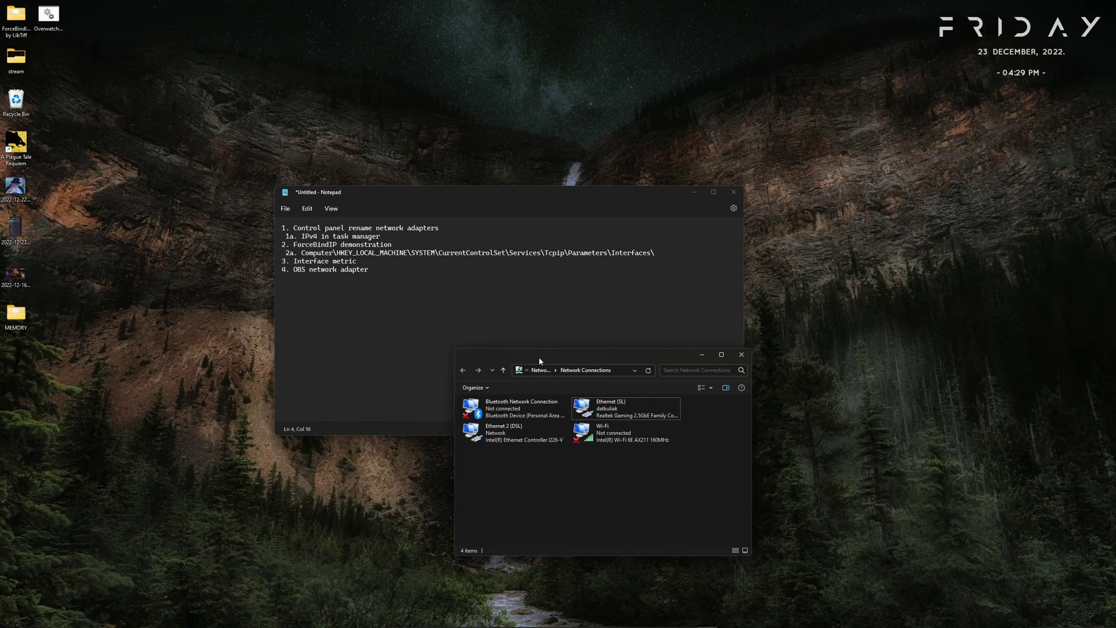
{"action": "left_click_drag", "start_coordinate": [539, 361], "coordinate": [530, 366]}
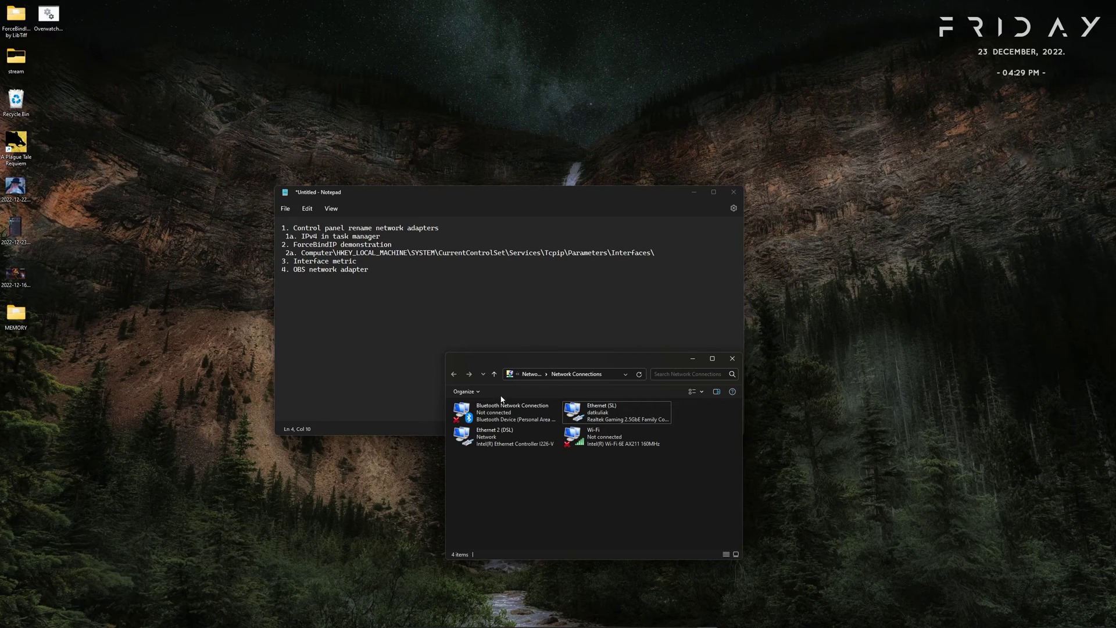
{"action": "left_click", "coordinate": [731, 358]}
Step: Open Control Panel's Network and Sharing Center and its Change adapter settings list
{"action": "mouse_move", "coordinate": [499, 624]}
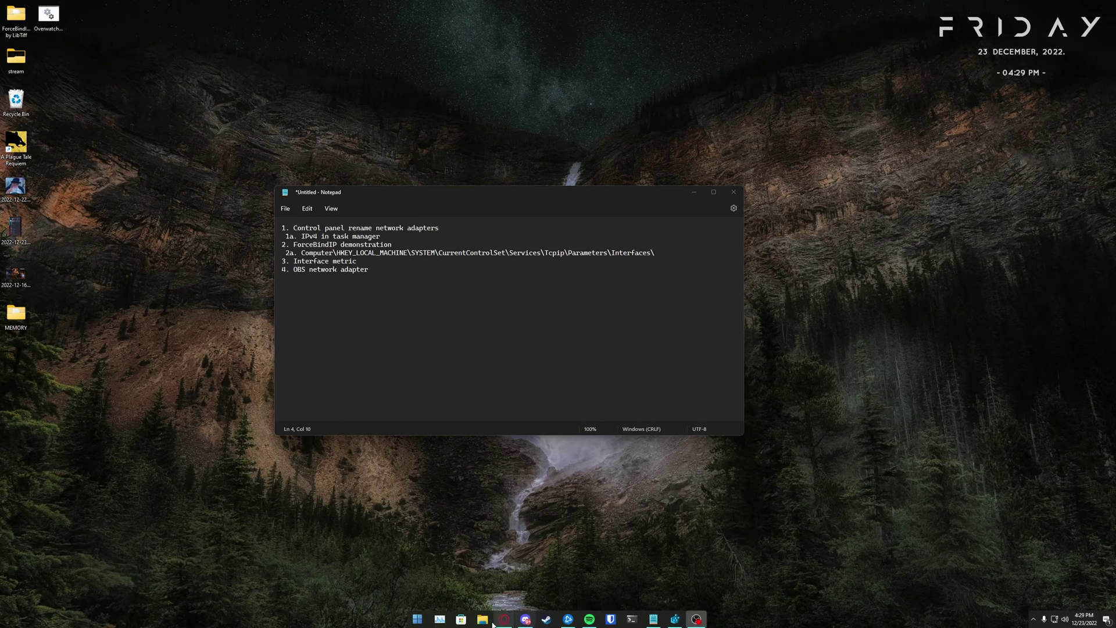
{"action": "left_click", "coordinate": [417, 619]}
{"action": "type", "text": "c"}
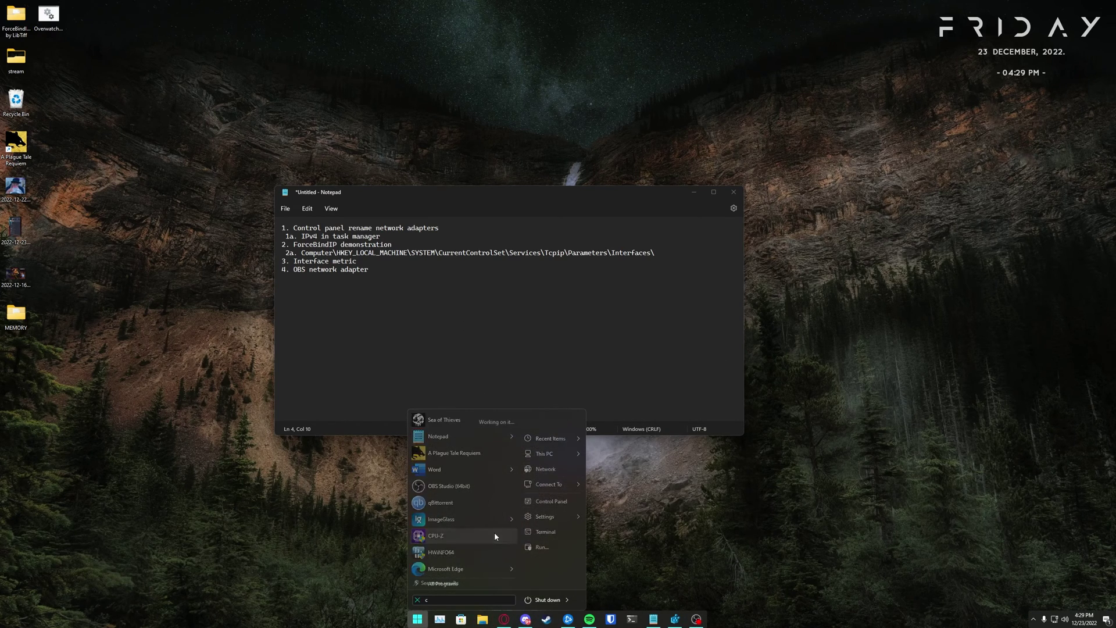
{"action": "type", "text": "ontrol"}
{"action": "key", "text": "Return"}
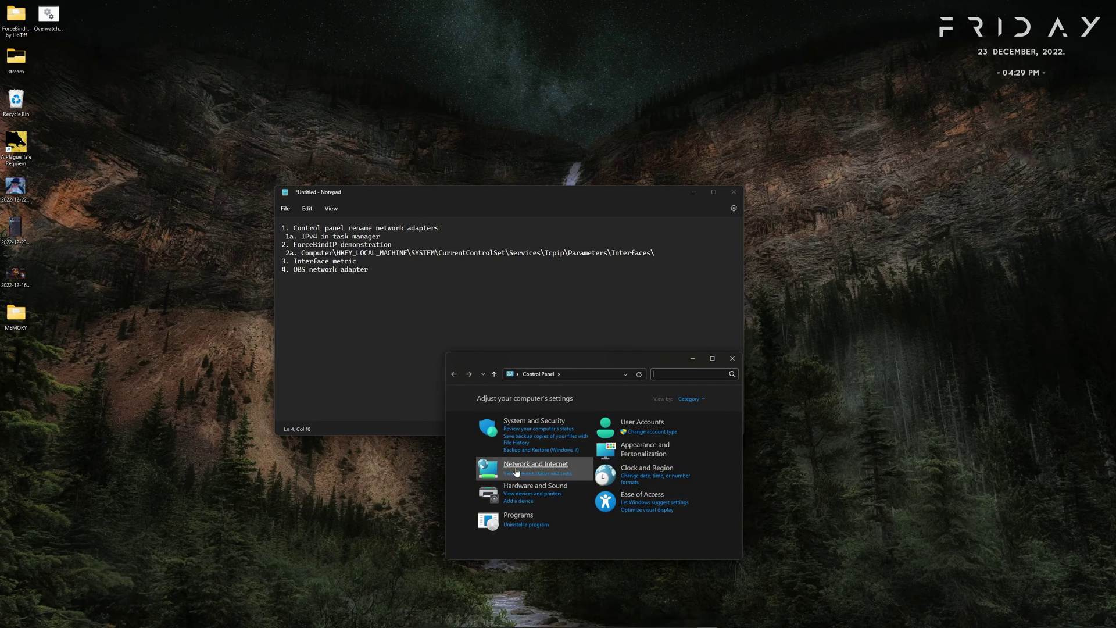
{"action": "left_click", "coordinate": [529, 463]}
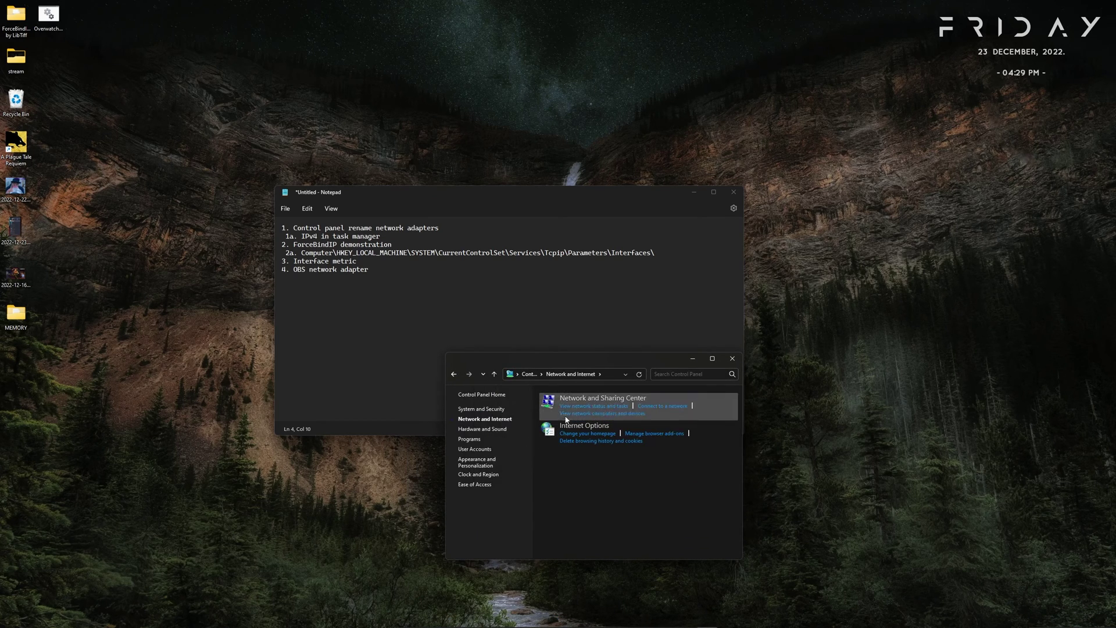
{"action": "left_click", "coordinate": [586, 406]}
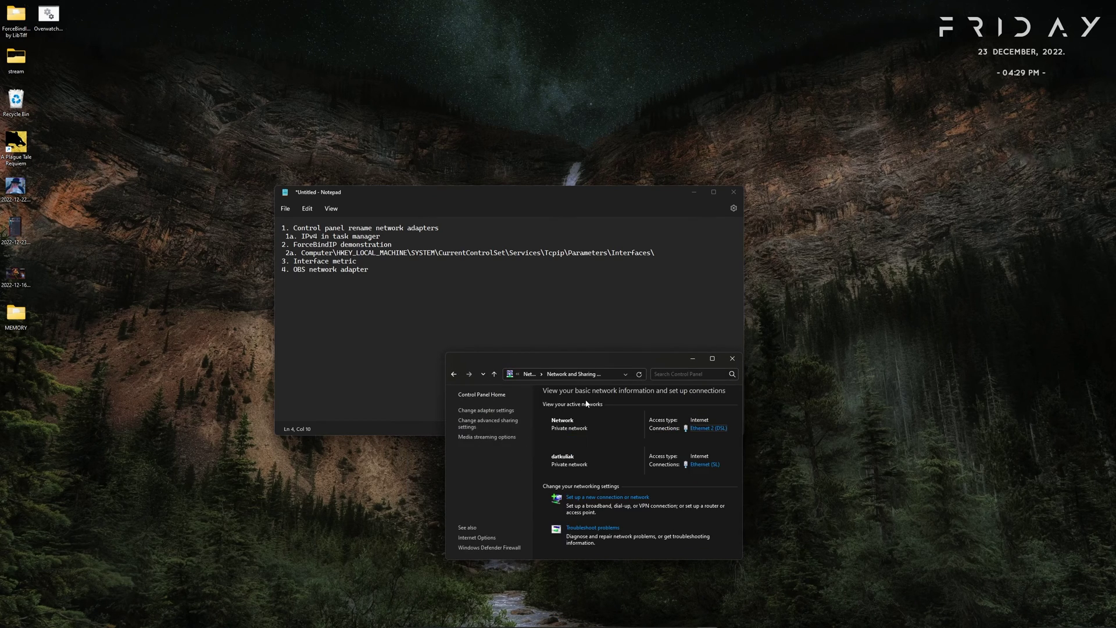
{"action": "left_click", "coordinate": [494, 409]}
Step: Check the Ethernet (SL) adapter's actions, then close Network and Sharing Center
{"action": "left_click", "coordinate": [616, 425]}
{"action": "right_click", "coordinate": [620, 432]}
{"action": "left_click", "coordinate": [545, 519]}
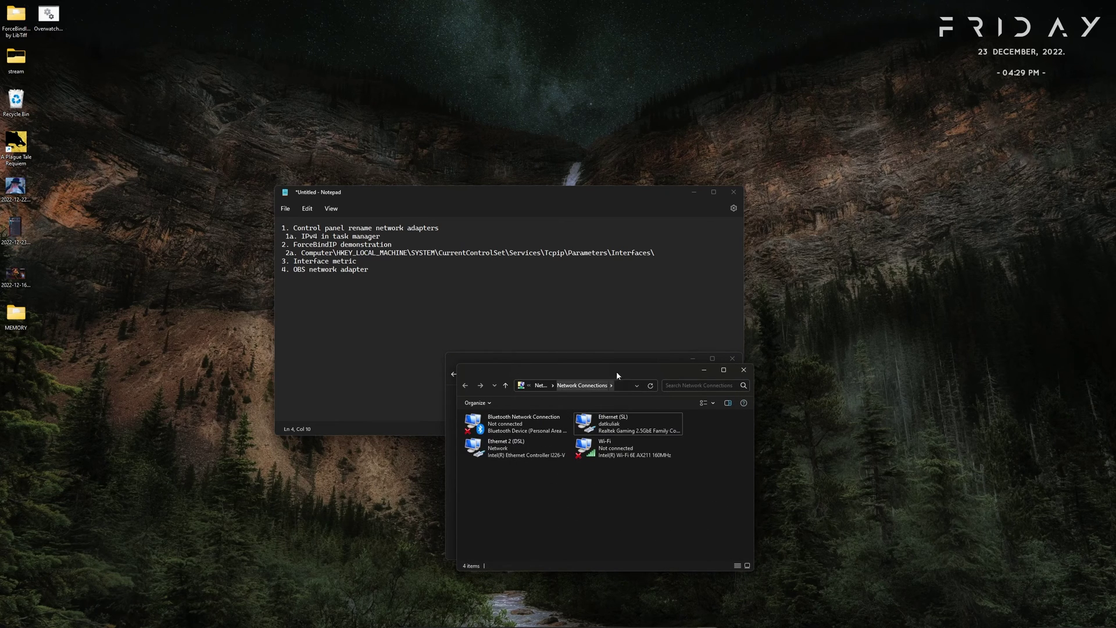
{"action": "left_click", "coordinate": [580, 361]}
{"action": "left_click", "coordinate": [732, 358]}
{"action": "left_click_drag", "start_coordinate": [586, 372], "coordinate": [612, 360]}
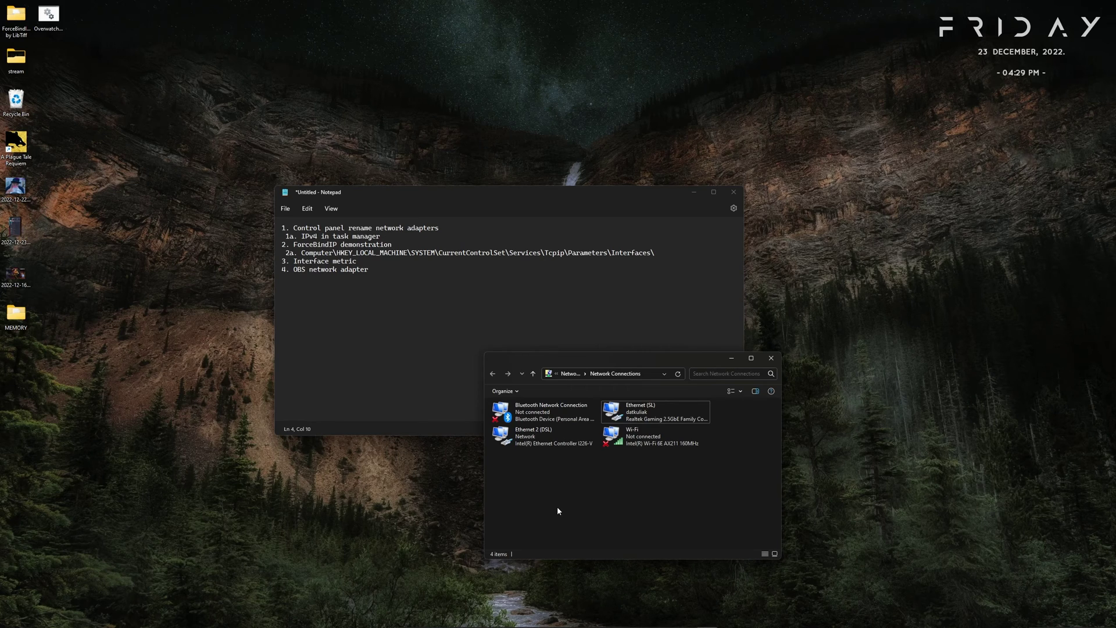
{"action": "key", "text": "ctrl+shift+Escape"}
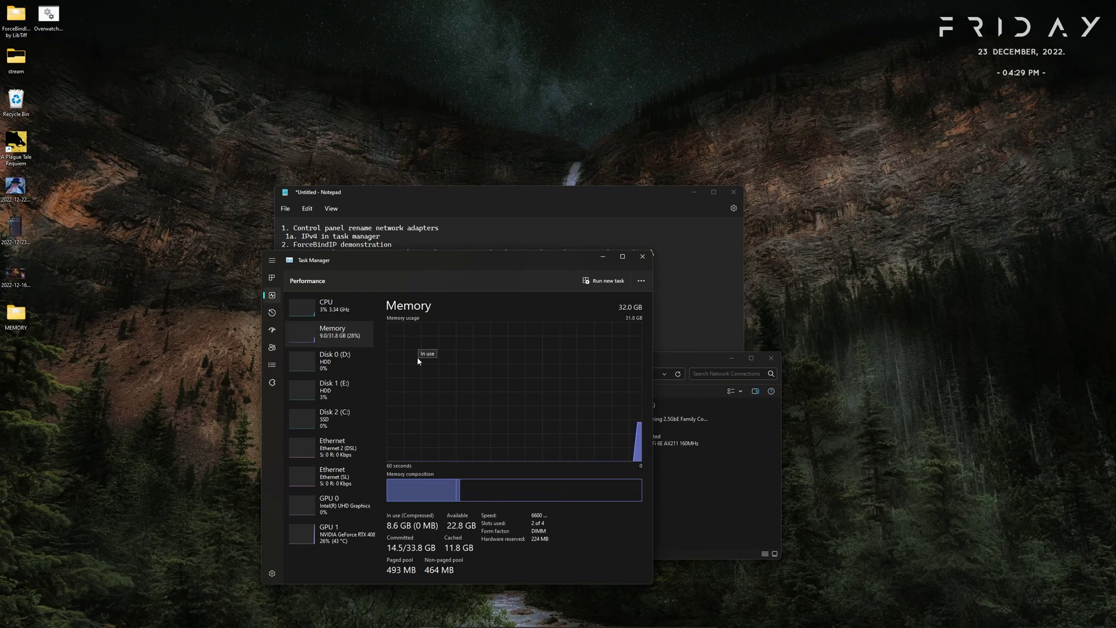
Step: Compare Ethernet 2 (DSL) and Ethernet (SL) details on Task Manager's Performance page
{"action": "left_click_drag", "start_coordinate": [437, 259], "coordinate": [268, 147]}
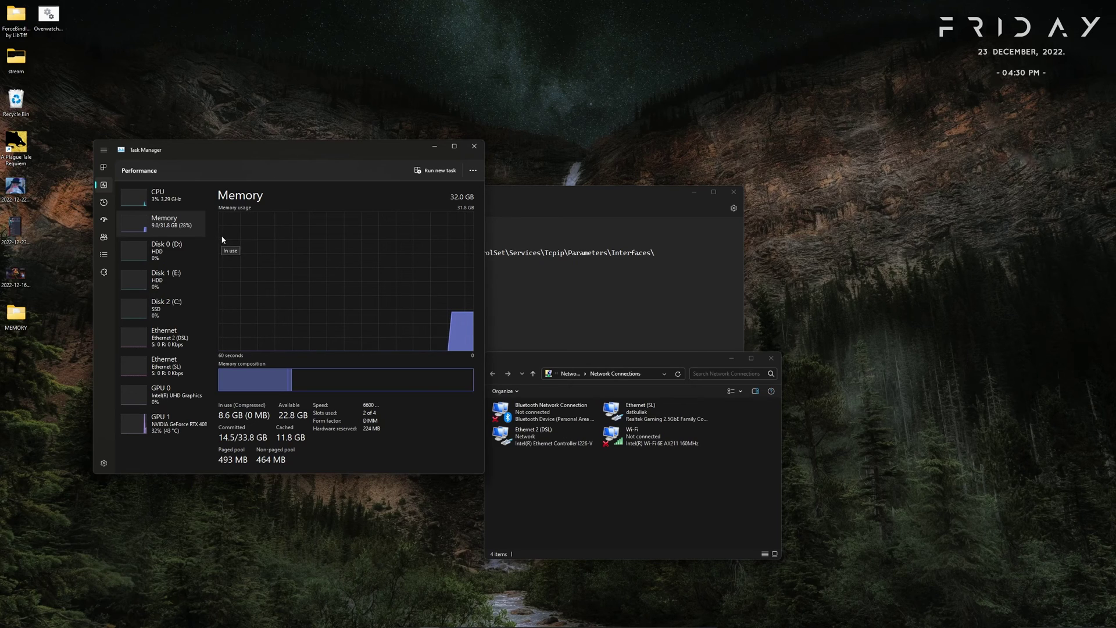
{"action": "mouse_move", "coordinate": [620, 622]}
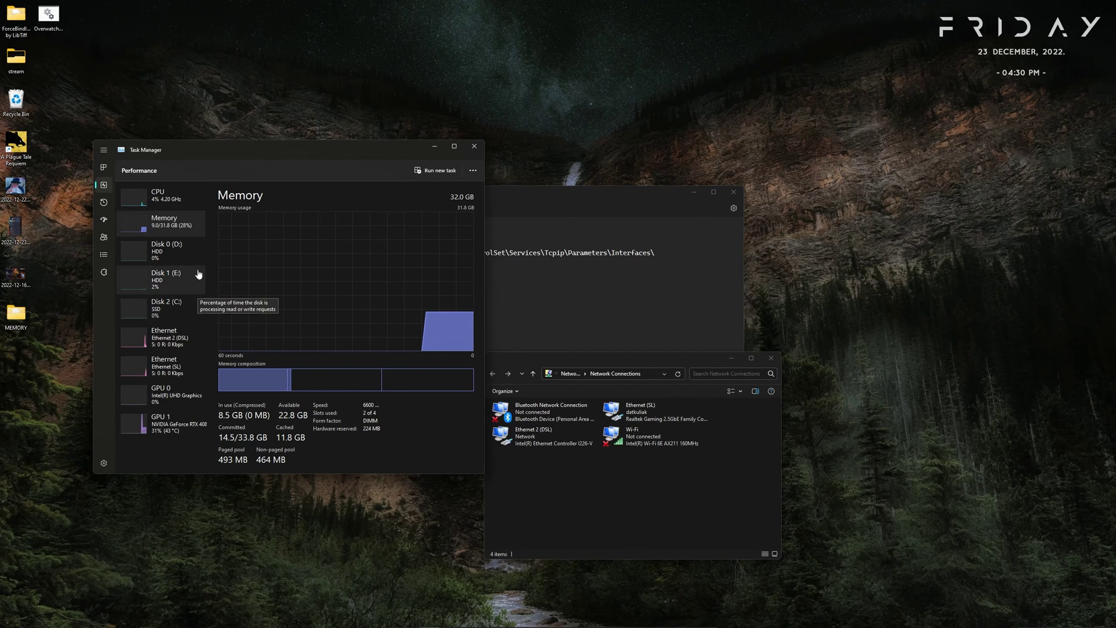
{"action": "left_click", "coordinate": [167, 342]}
{"action": "left_click", "coordinate": [157, 372]}
{"action": "left_click", "coordinate": [169, 341]}
{"action": "left_click", "coordinate": [166, 371]}
{"action": "left_click", "coordinate": [169, 341]}
{"action": "left_click", "coordinate": [166, 371]}
{"action": "left_click", "coordinate": [174, 344]}
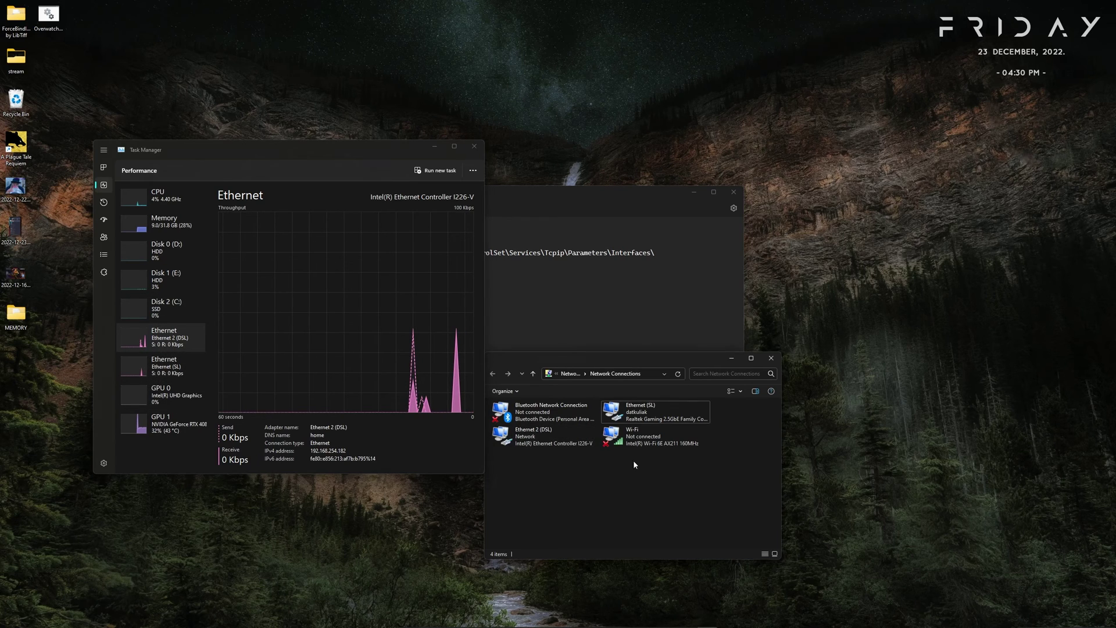
Step: Recheck both Ethernet adapters, ending on Ethernet 2 (DSL)'s Intel I226-V details and IPv4 address
{"action": "left_click_drag", "start_coordinate": [694, 361], "coordinate": [860, 349]}
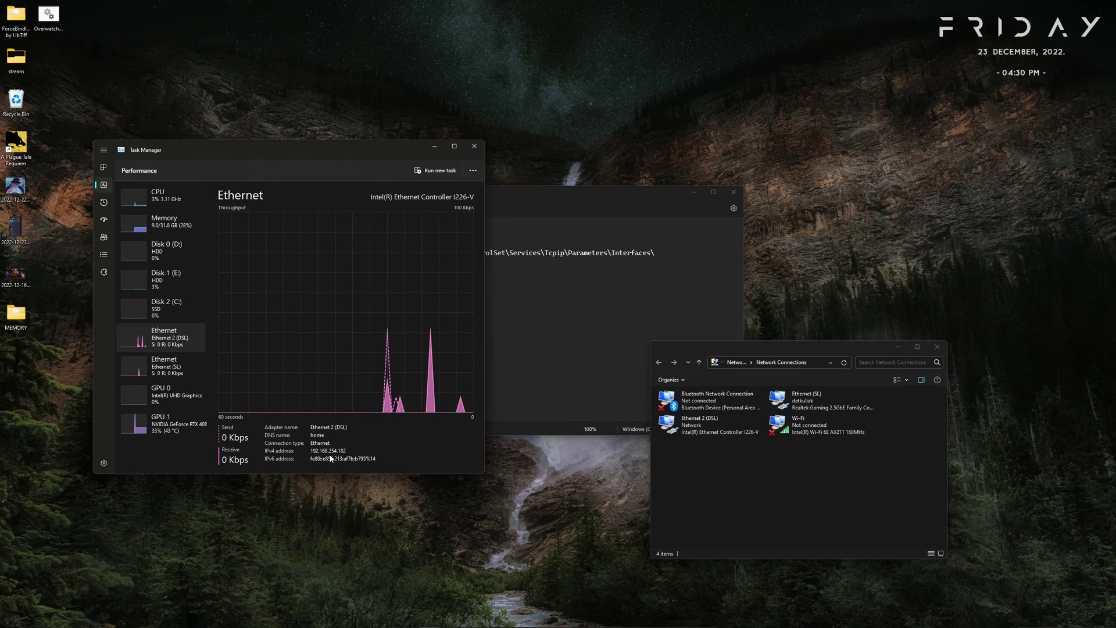
{"action": "left_click", "coordinate": [163, 365]}
{"action": "left_click", "coordinate": [165, 342]}
{"action": "left_click", "coordinate": [160, 366]}
{"action": "left_click", "coordinate": [164, 342]}
{"action": "left_click", "coordinate": [155, 367]}
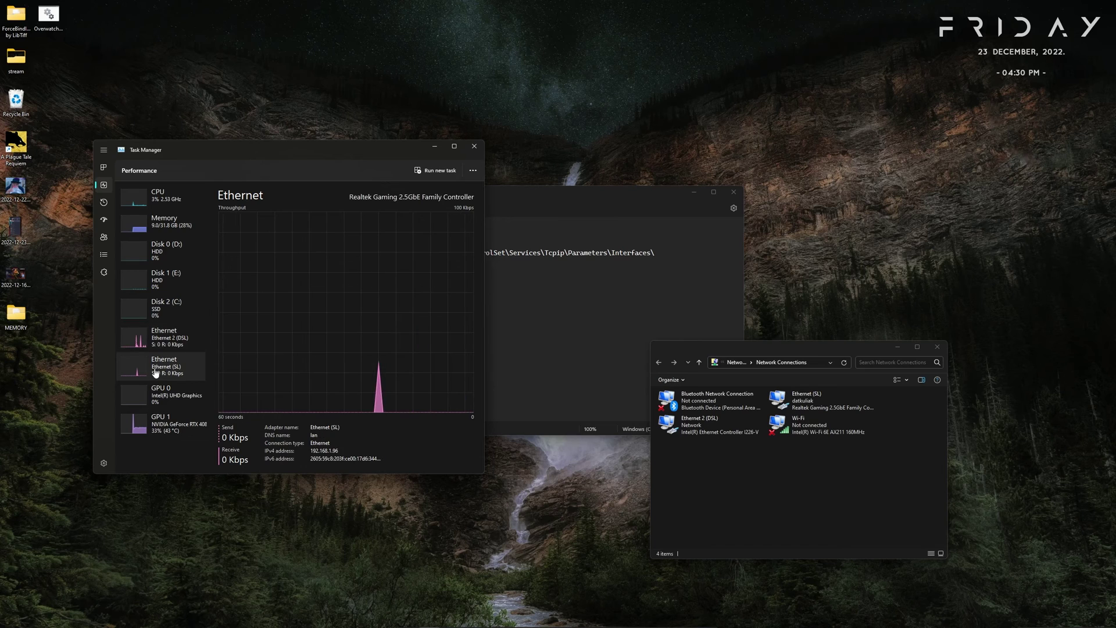
{"action": "left_click", "coordinate": [156, 337]}
Step: Uncover the Notepad outline and minimize the Network Connections window
{"action": "left_click_drag", "start_coordinate": [359, 151], "coordinate": [334, 310]}
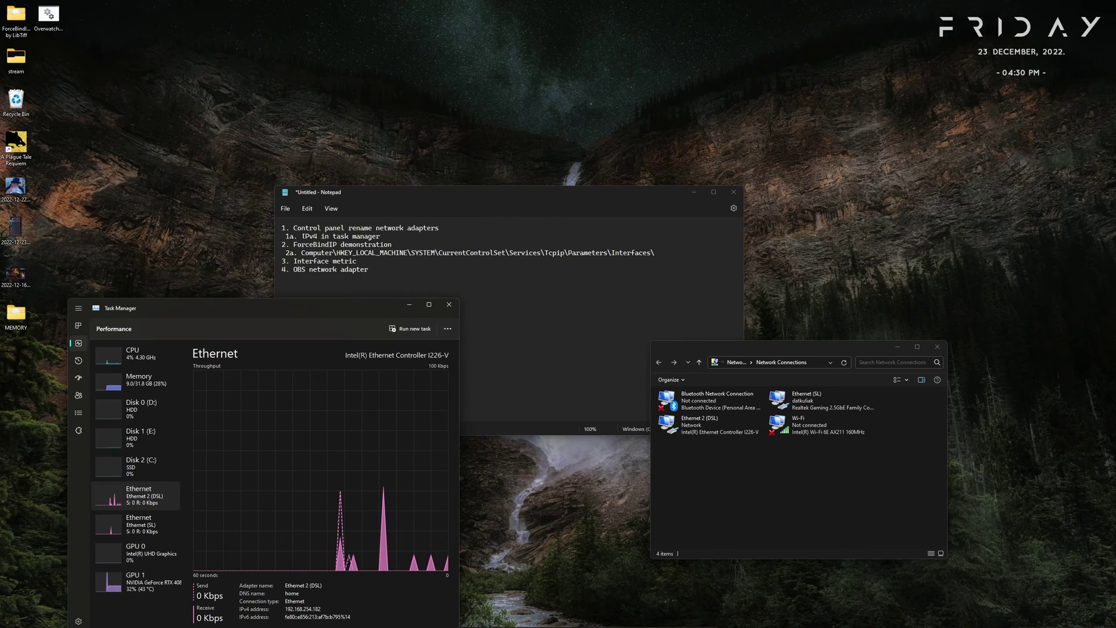
{"action": "left_click_drag", "start_coordinate": [293, 244], "coordinate": [393, 244]}
{"action": "left_click", "coordinate": [393, 245]}
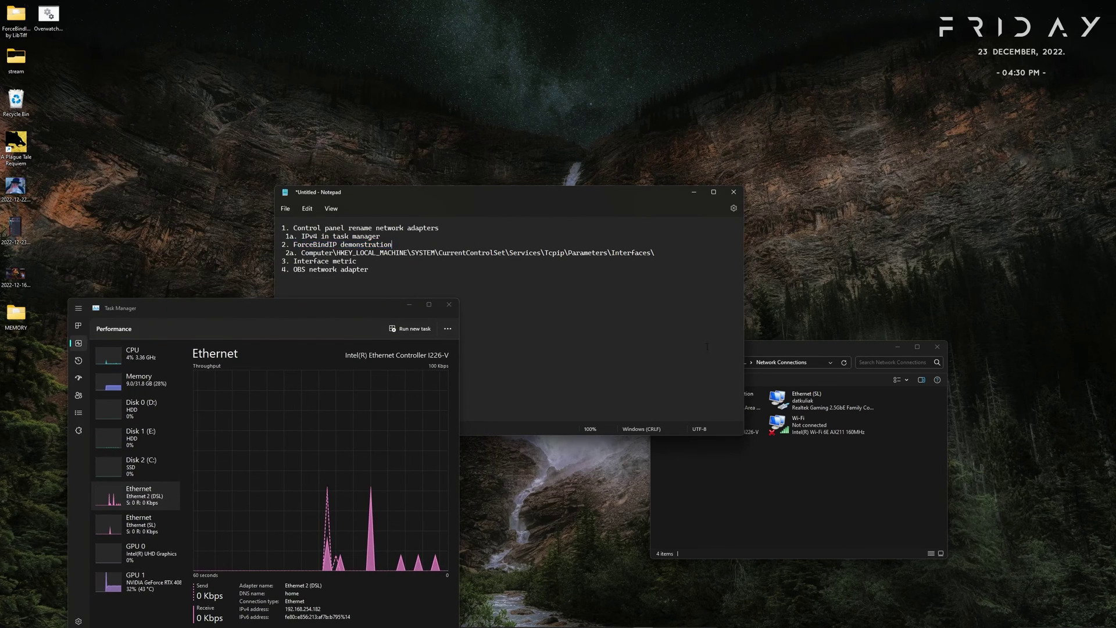
{"action": "left_click", "coordinate": [899, 344]}
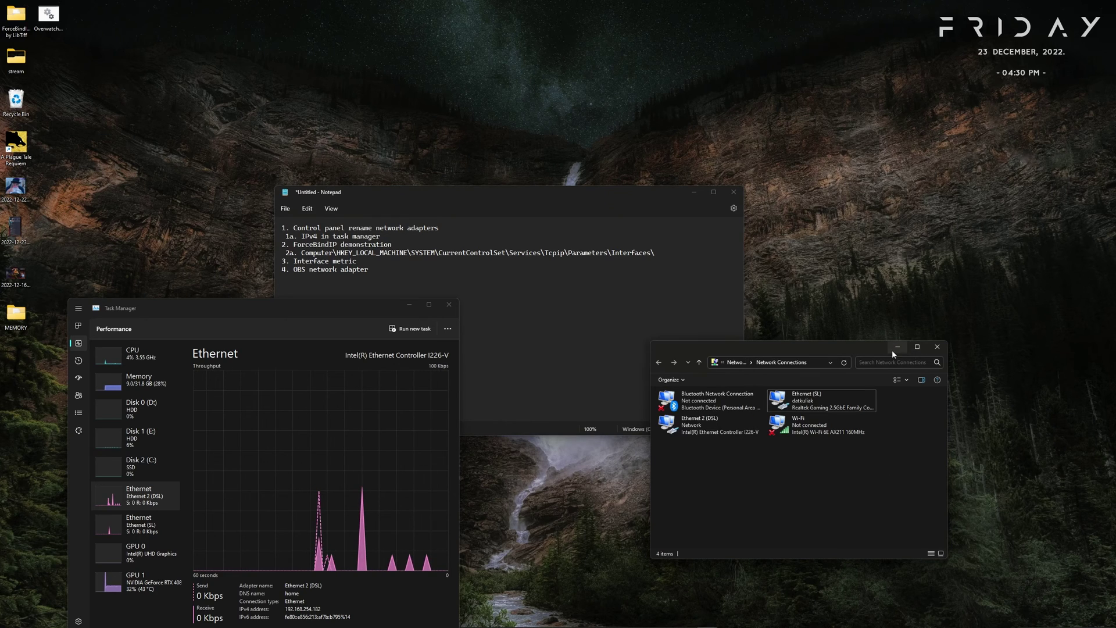
{"action": "left_click", "coordinate": [895, 347]}
{"action": "mouse_move", "coordinate": [438, 304]}
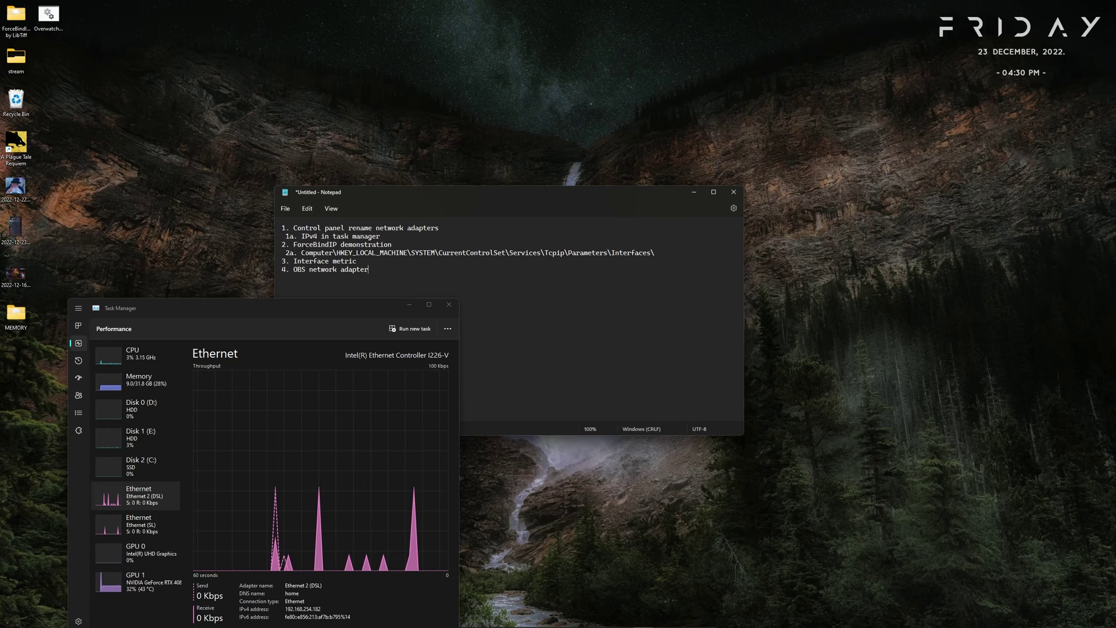
Step: Open the ForceBindIPGui2.0 by LibTiff folder and launch ForceBindIPGui.exe, centring its window
{"action": "left_click_drag", "start_coordinate": [293, 244], "coordinate": [393, 244]}
{"action": "left_click", "coordinate": [400, 244]}
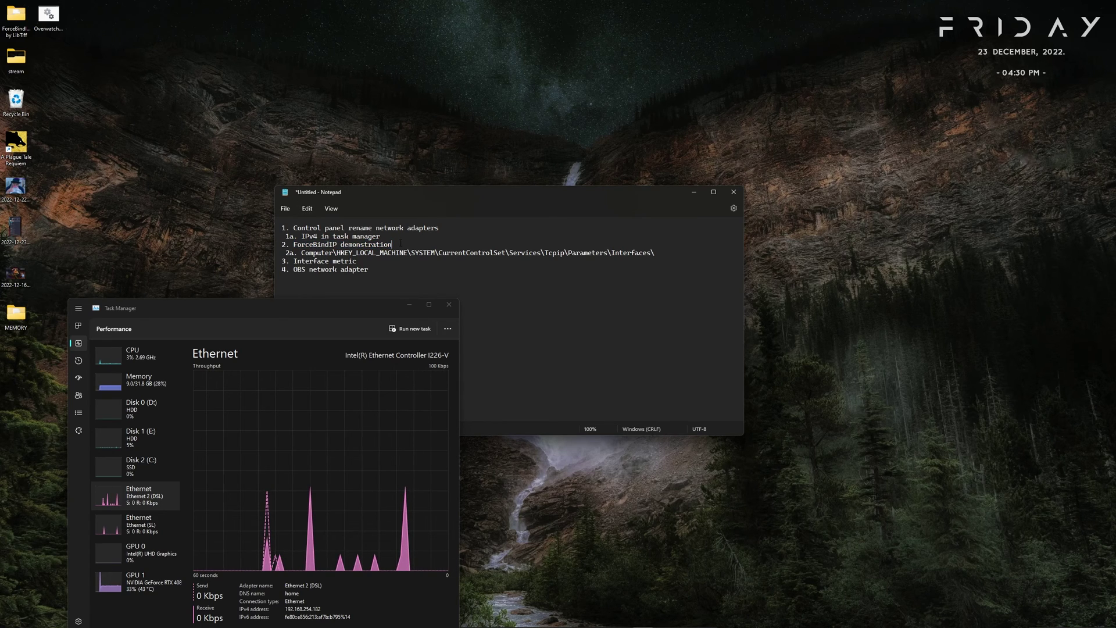
{"action": "double_click", "coordinate": [16, 18]}
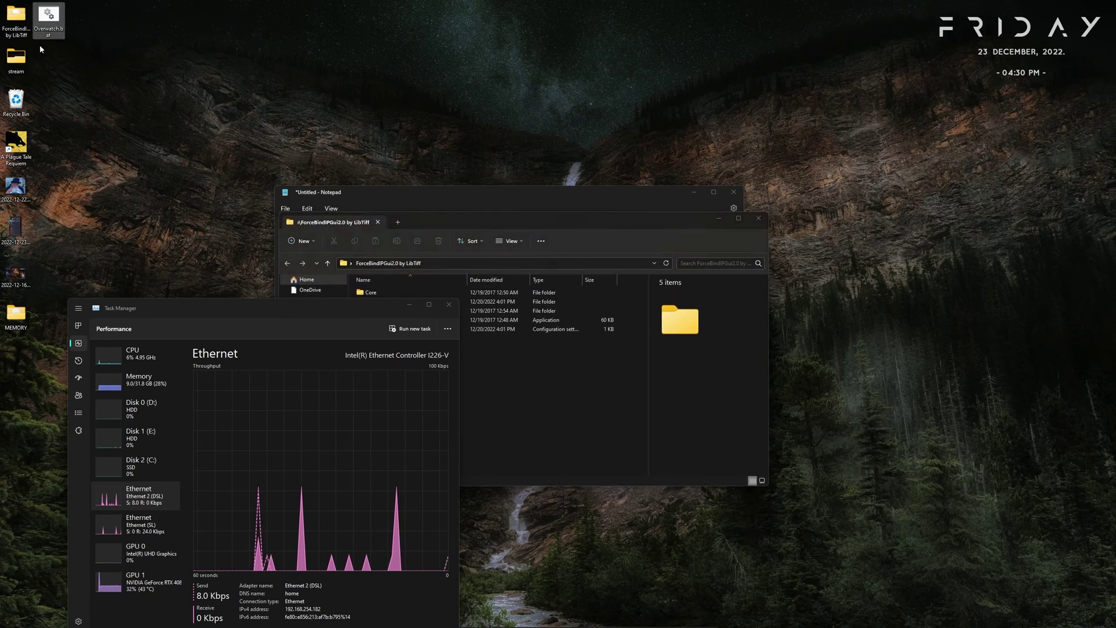
{"action": "left_click", "coordinate": [409, 304]}
{"action": "double_click", "coordinate": [399, 319]}
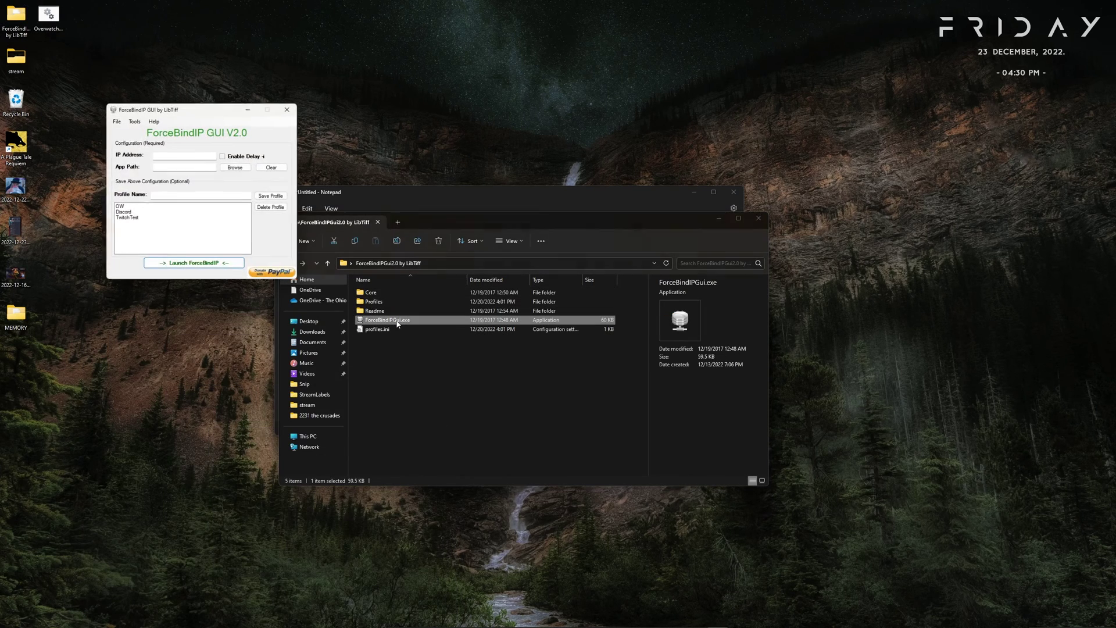
{"action": "left_click", "coordinate": [293, 114]}
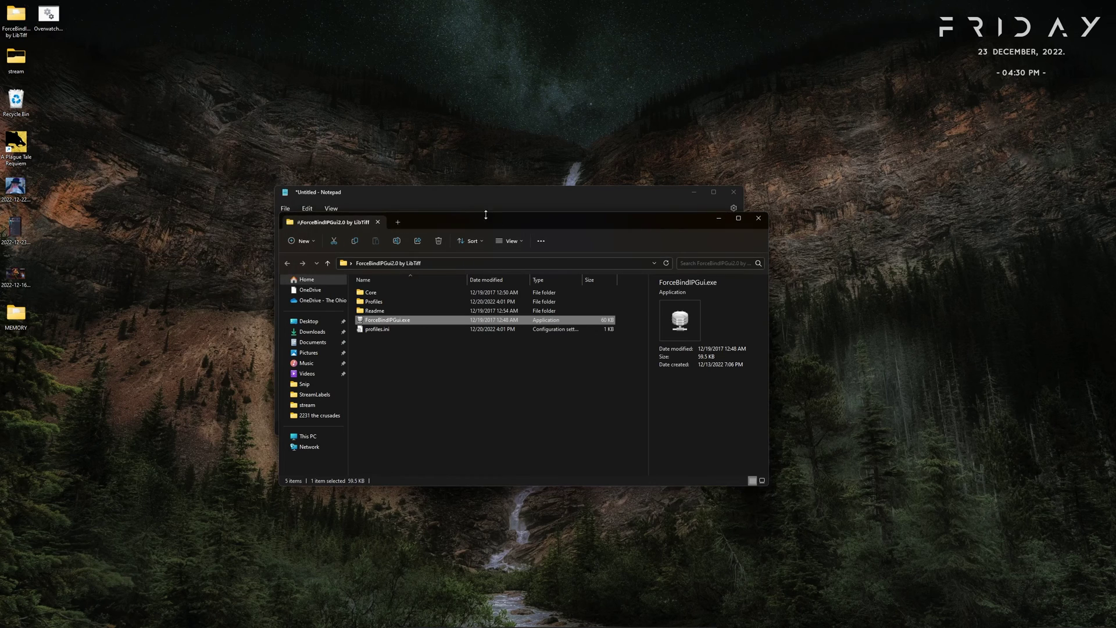
{"action": "double_click", "coordinate": [413, 325]}
{"action": "left_click_drag", "start_coordinate": [191, 122], "coordinate": [394, 239]}
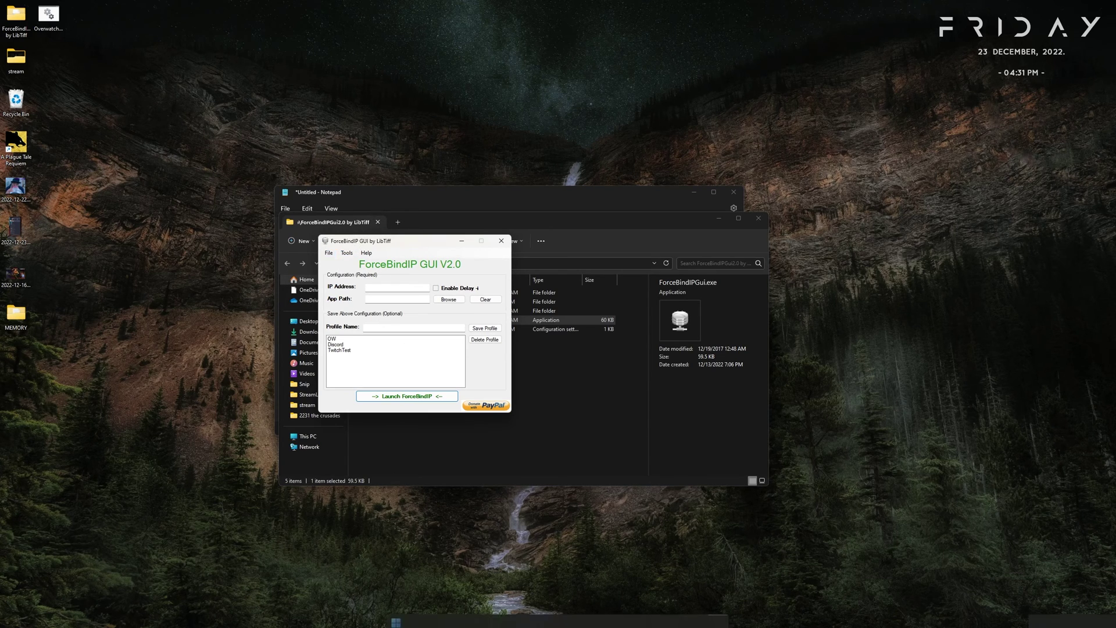
Step: Place Task Manager's Ethernet 2 (DSL) page beside ForceBindIP GUI to read the IPv4 address
{"action": "left_click", "coordinate": [488, 620]}
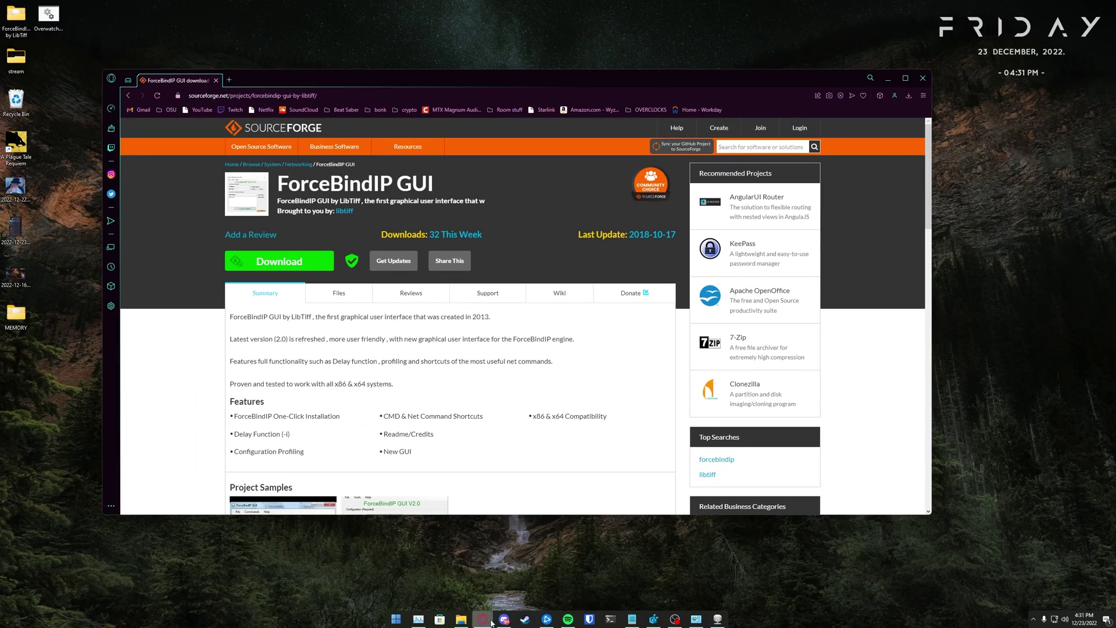
{"action": "left_click", "coordinate": [491, 621]}
{"action": "left_click", "coordinate": [374, 286]}
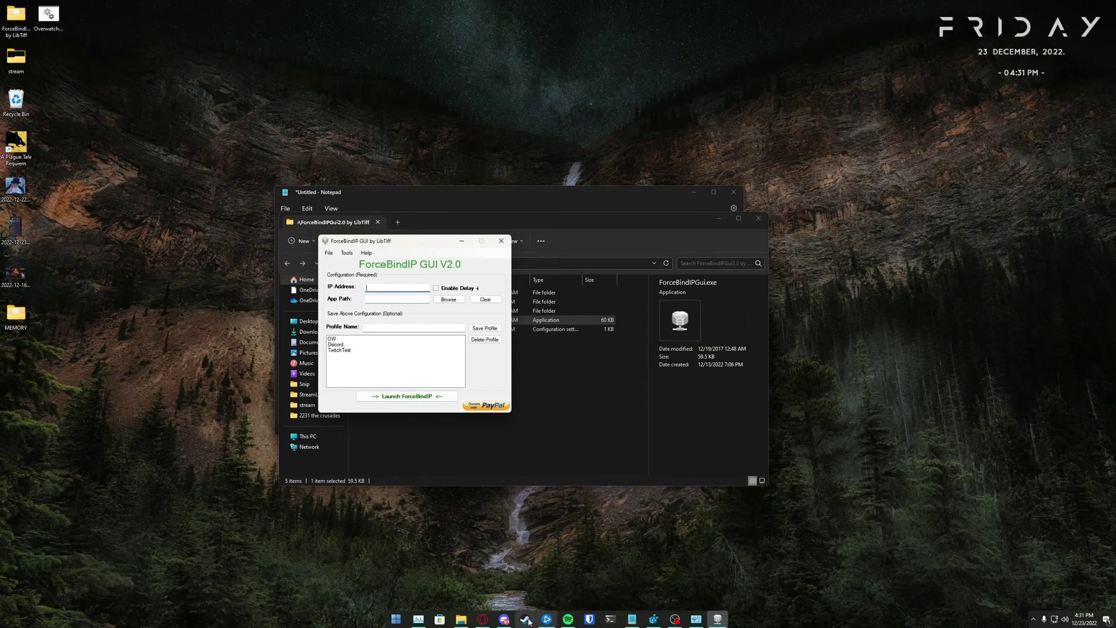
{"action": "left_click", "coordinate": [418, 620]}
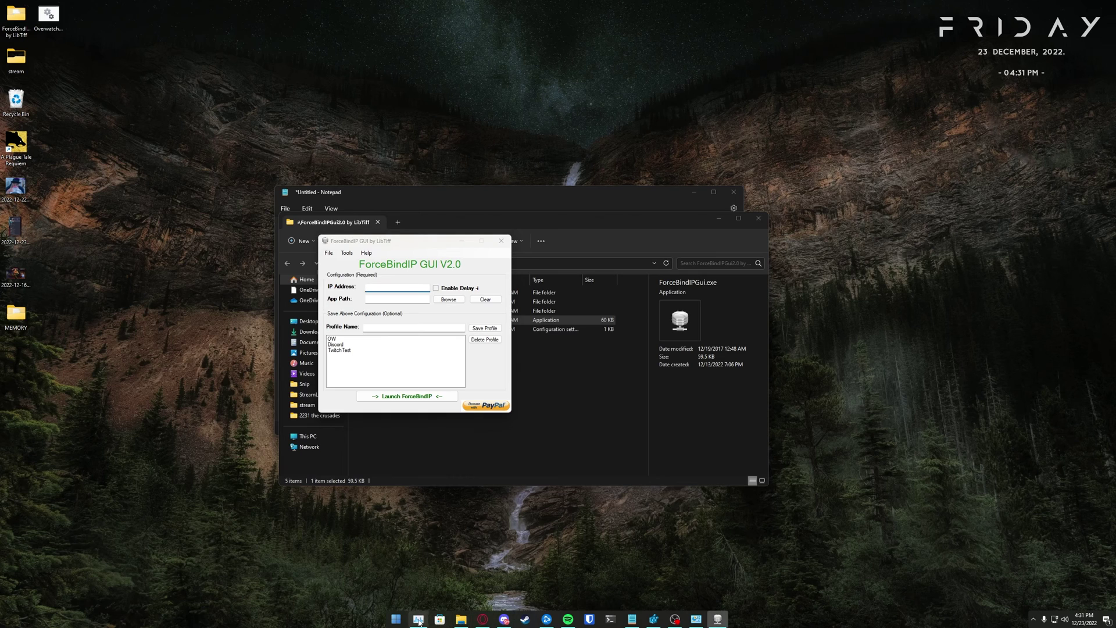
{"action": "left_click_drag", "start_coordinate": [278, 296], "coordinate": [252, 152]}
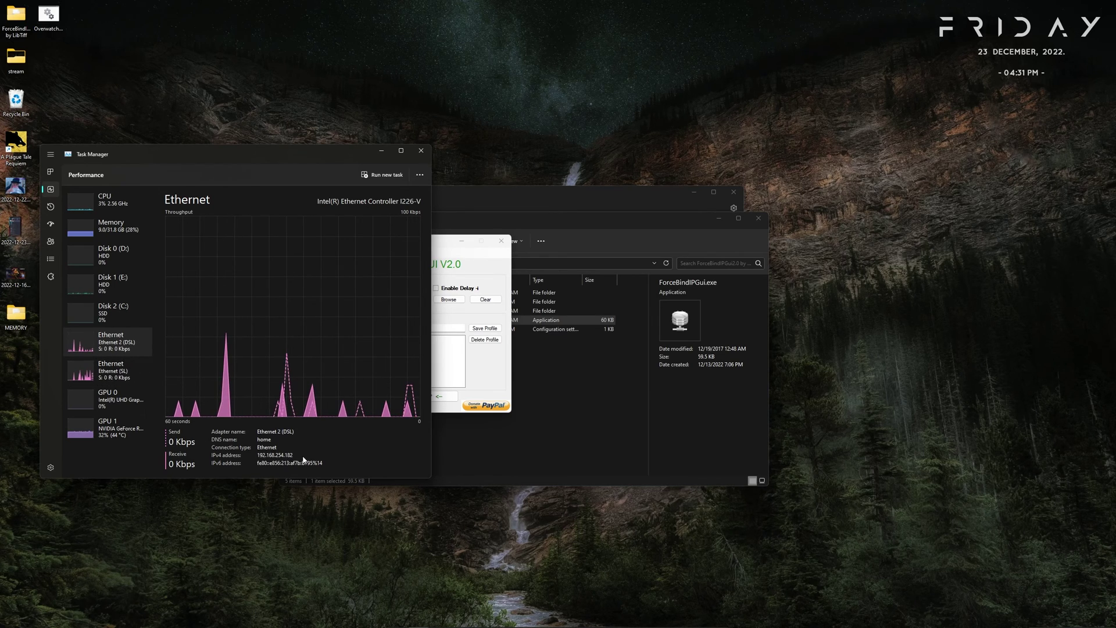
Step: Set ForceBindIP GUI's application path to C:\Program Files (x86)\Overwatch\_retail_\Overwatch.exe
{"action": "left_click", "coordinate": [437, 247]}
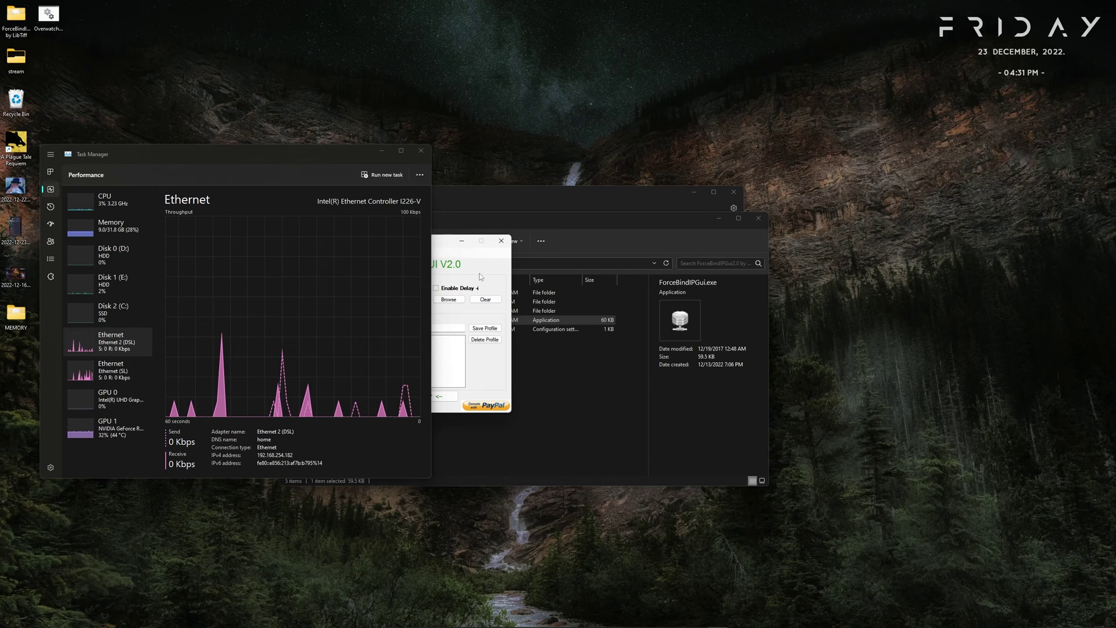
{"action": "left_click", "coordinate": [382, 158]}
{"action": "left_click", "coordinate": [384, 286]}
{"action": "left_click", "coordinate": [382, 300]}
{"action": "left_click", "coordinate": [446, 298]}
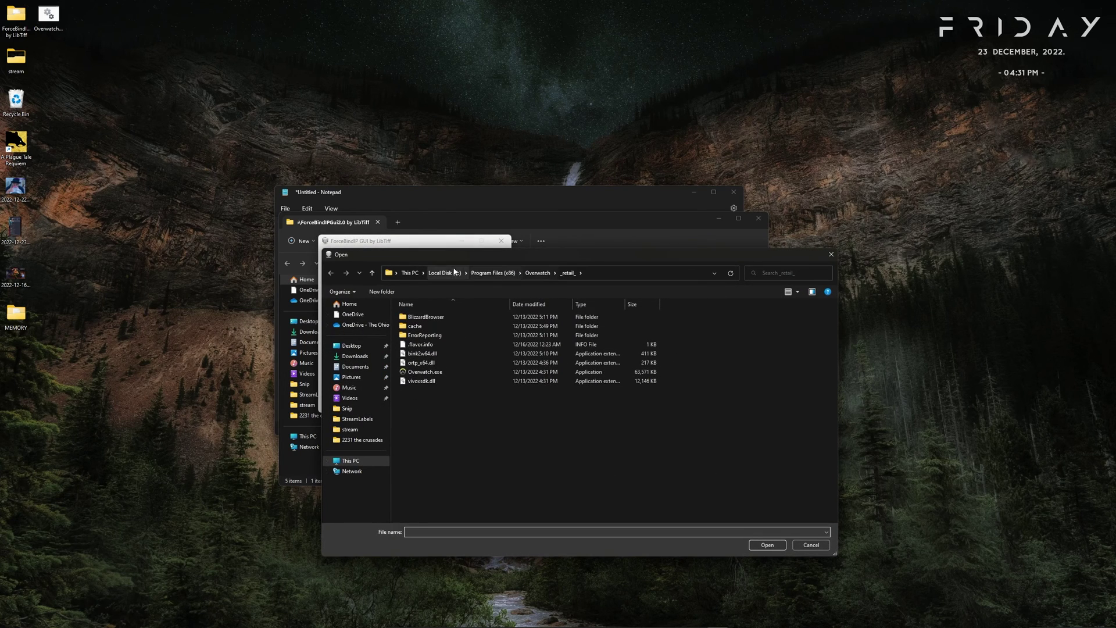
{"action": "key", "text": "alt+Up"}
{"action": "key", "text": "alt+Up"}
{"action": "key", "text": "alt+Up"}
{"action": "key", "text": "alt+Up"}
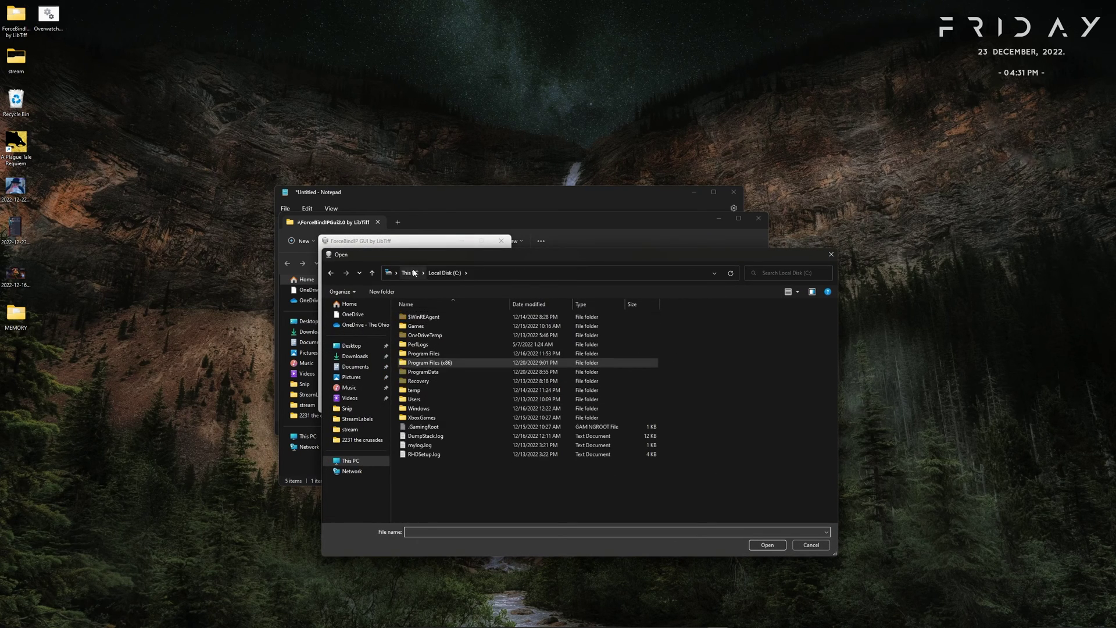
{"action": "double_click", "coordinate": [455, 319]}
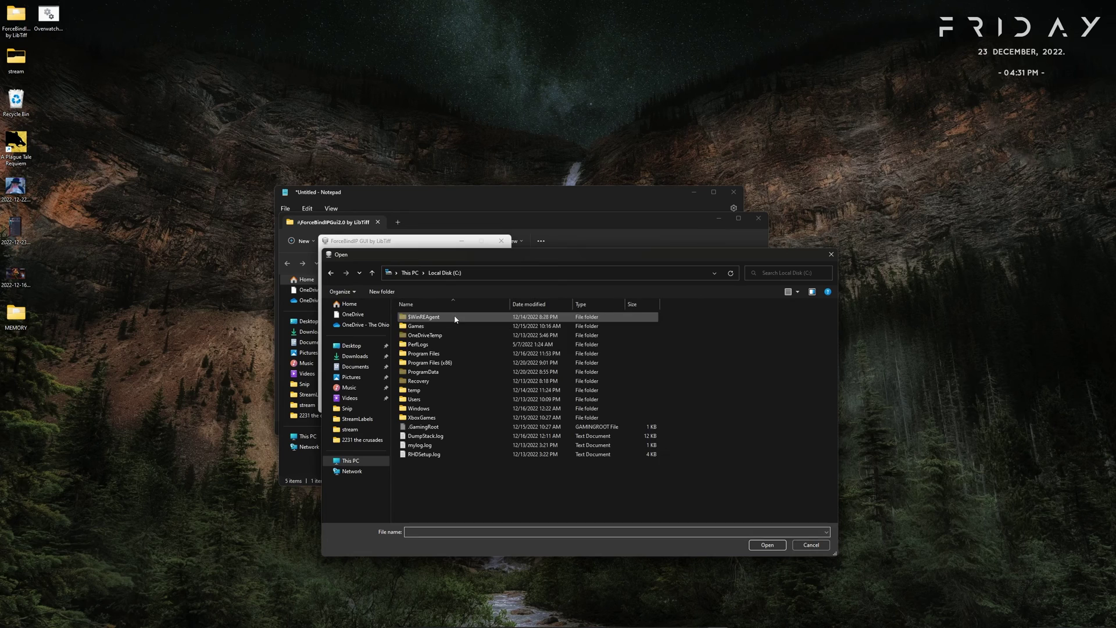
{"action": "double_click", "coordinate": [457, 362]}
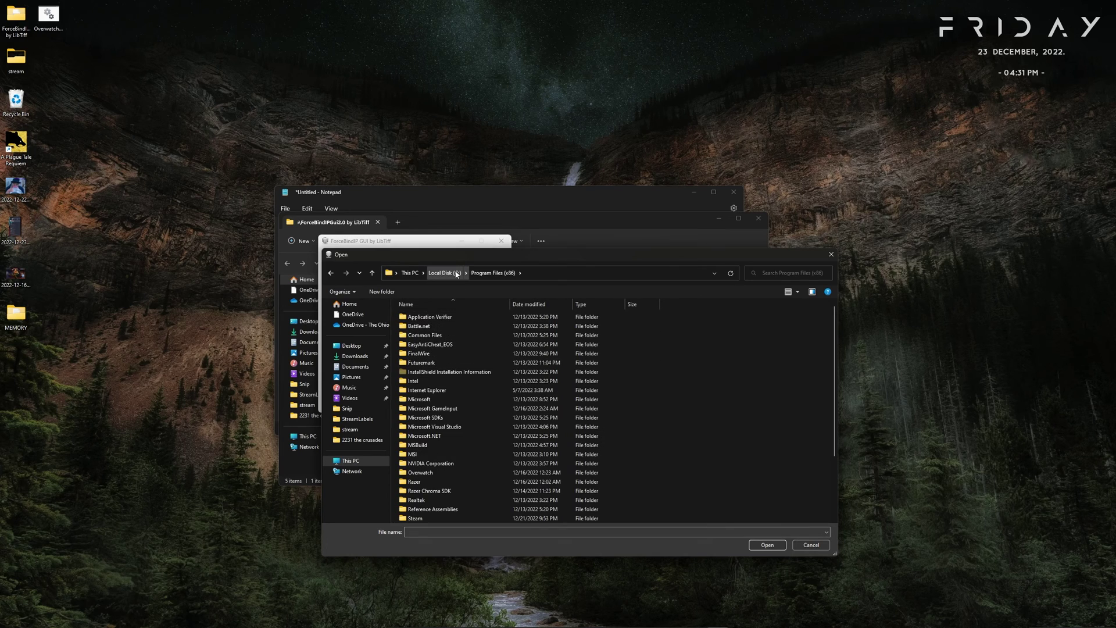
{"action": "scroll", "coordinate": [451, 379], "scroll_direction": "down", "scroll_amount": 3}
{"action": "double_click", "coordinate": [449, 400]}
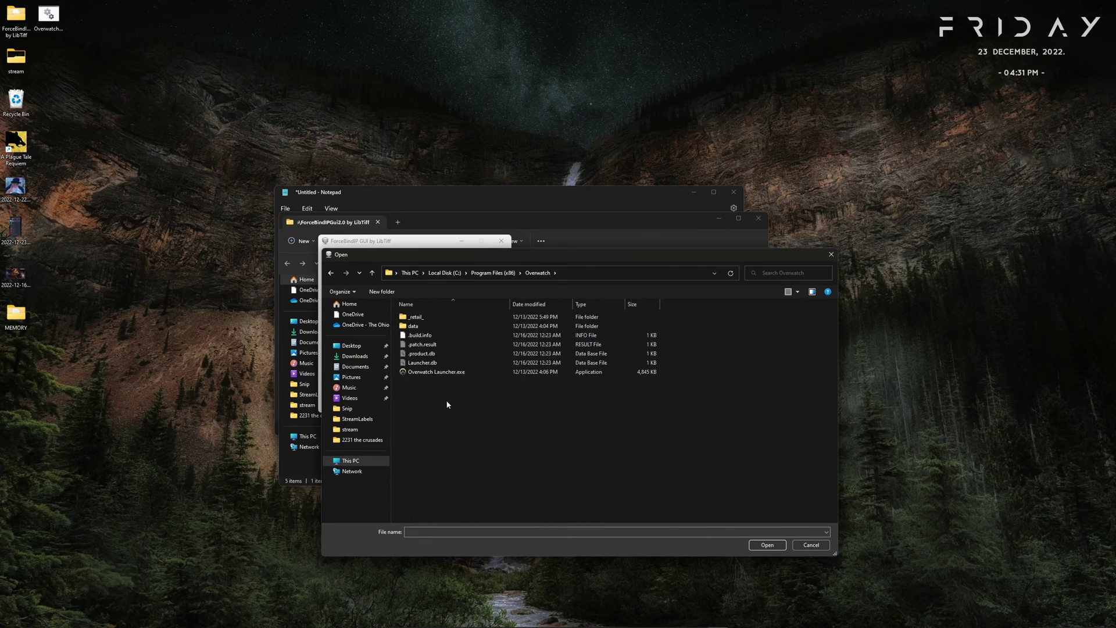
{"action": "double_click", "coordinate": [416, 317]}
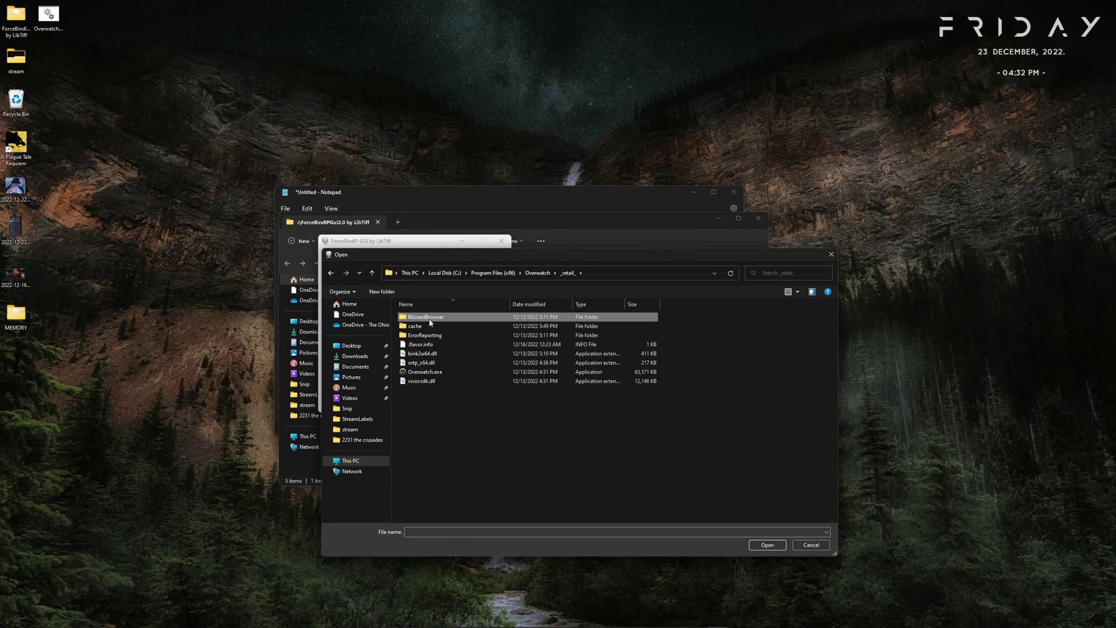
{"action": "left_click", "coordinate": [422, 372]}
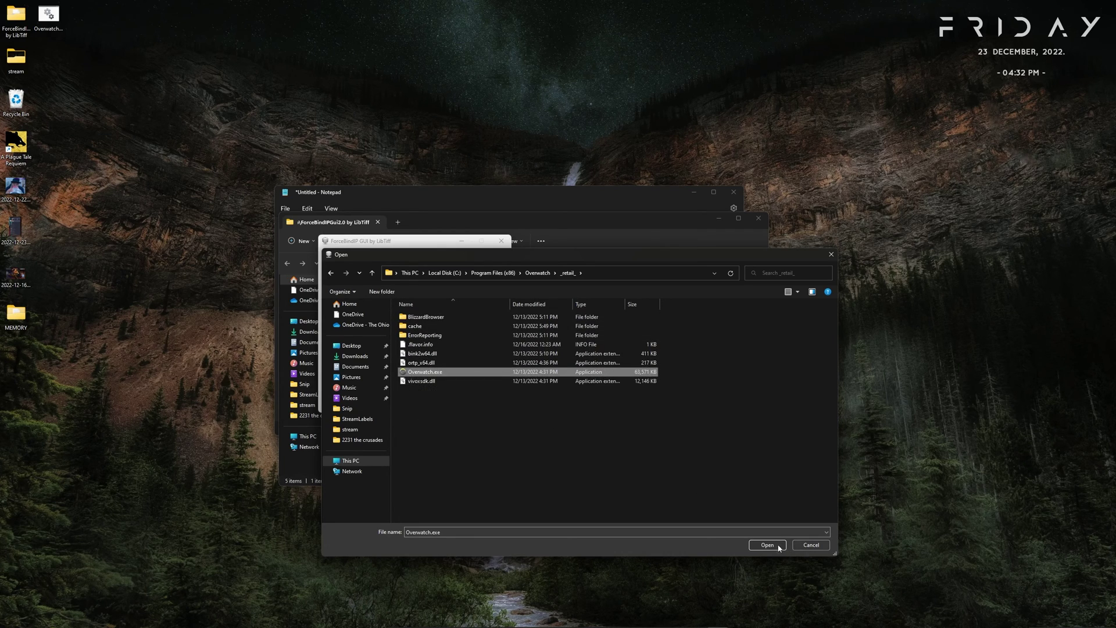
{"action": "left_click", "coordinate": [767, 545]}
Step: Check the IP address and profile name fields and select the OW saved profile
{"action": "left_click", "coordinate": [389, 287]}
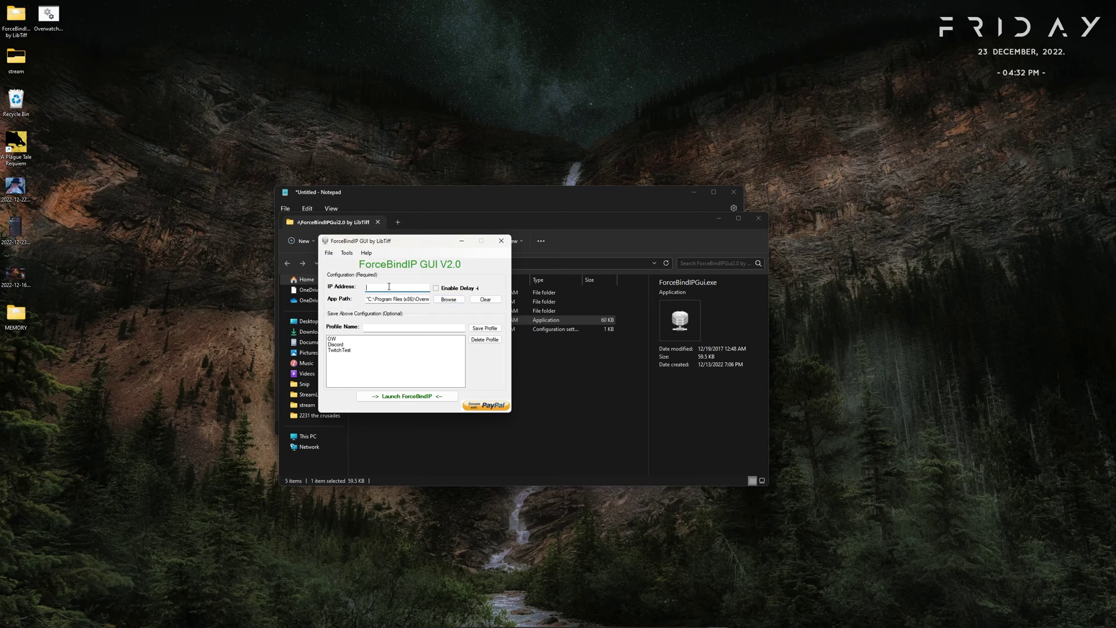
{"action": "left_click", "coordinate": [391, 329]}
{"action": "left_click", "coordinate": [340, 356]}
{"action": "key", "text": "Up"}
{"action": "key", "text": "Up"}
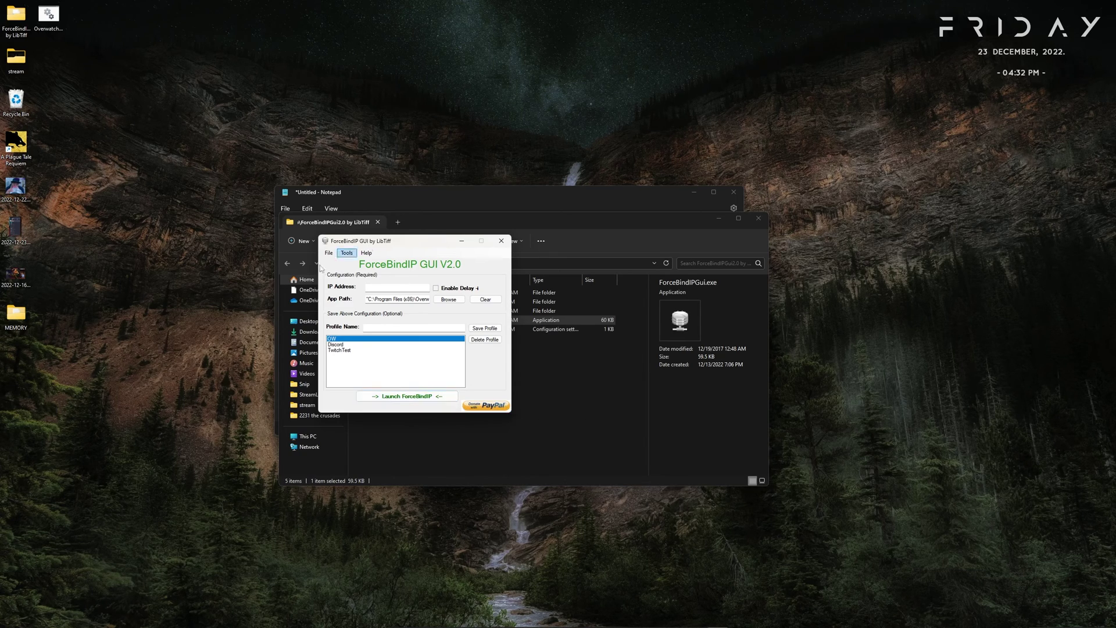
{"action": "left_click", "coordinate": [390, 286]}
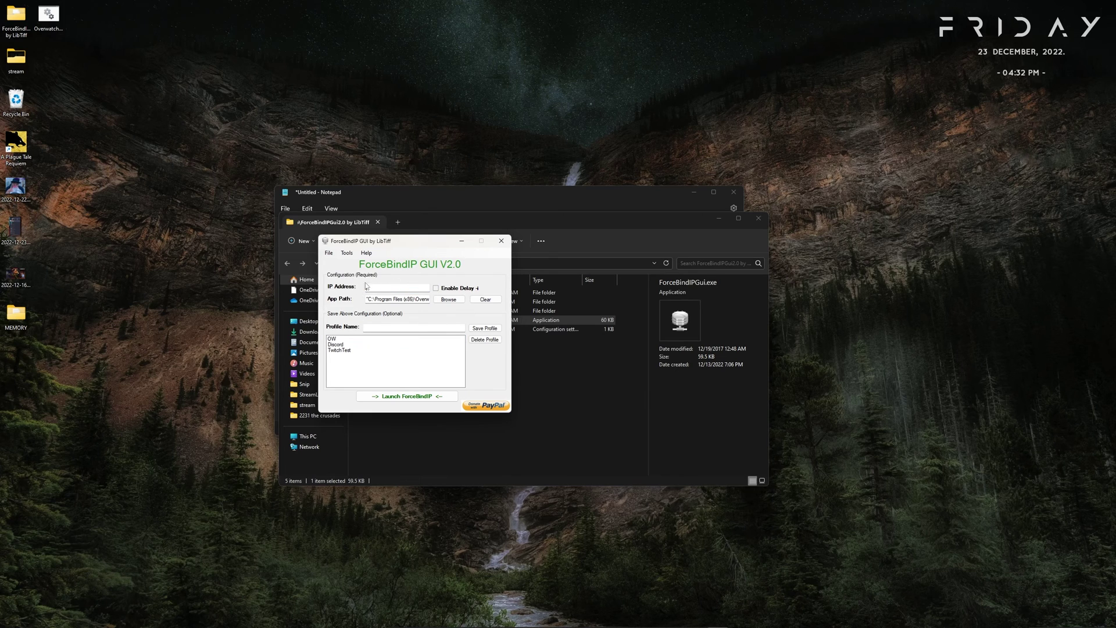
Step: Close ForceBindIP GUI and Task Manager, and clear the folder's file selection
{"action": "left_click", "coordinate": [419, 619]}
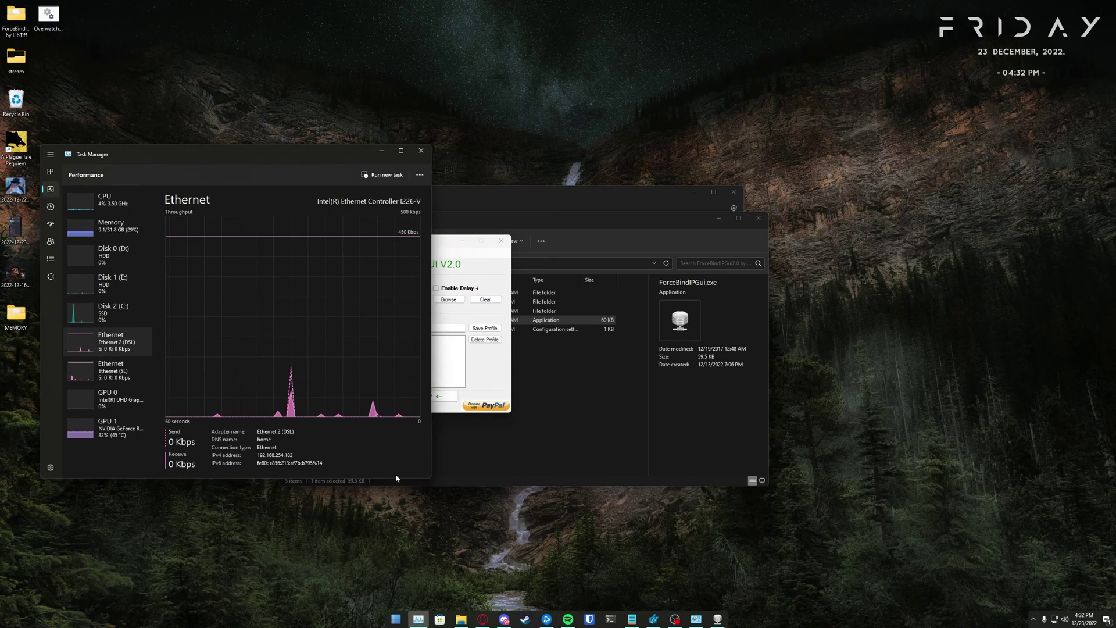
{"action": "left_click_drag", "start_coordinate": [349, 145], "coordinate": [324, 185]}
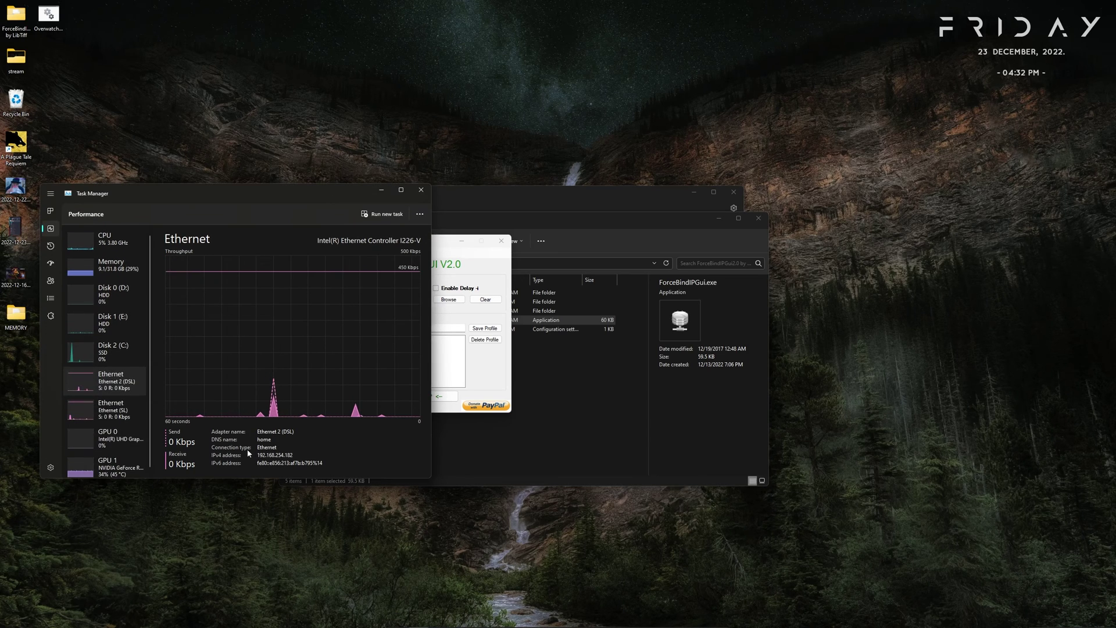
{"action": "left_click", "coordinate": [501, 241]}
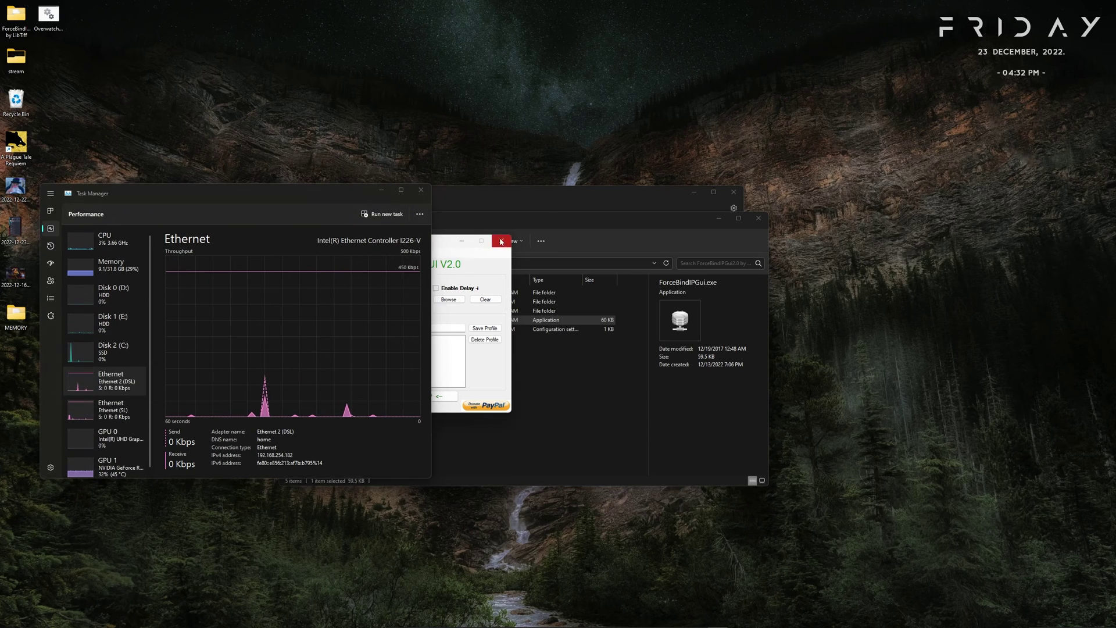
{"action": "left_click", "coordinate": [420, 191]}
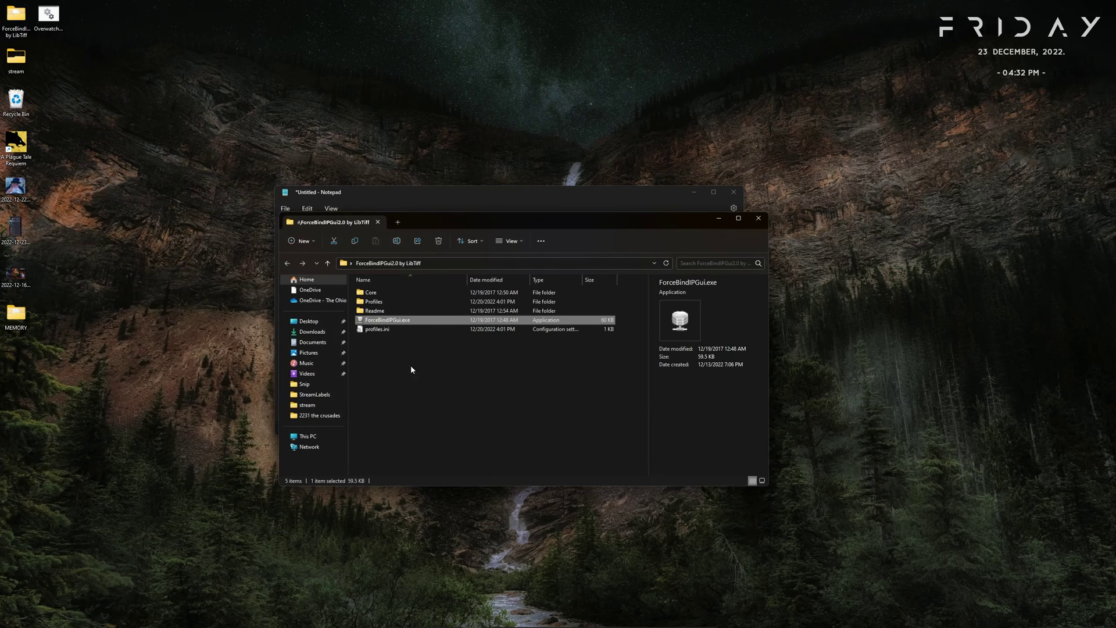
{"action": "left_click", "coordinate": [449, 385]}
{"action": "left_click_drag", "start_coordinate": [449, 384], "coordinate": [388, 346]}
{"action": "left_click", "coordinate": [388, 347]}
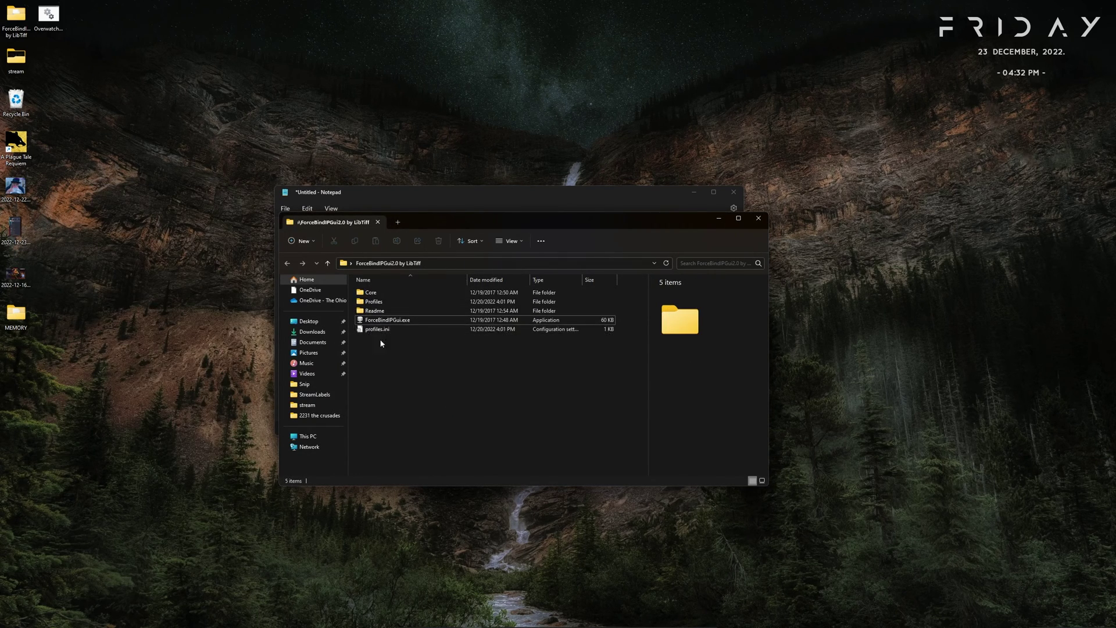
Step: Open Overwatch.bat from the desktop for editing and enlarge Notepad to show the full command
{"action": "right_click", "coordinate": [49, 16]}
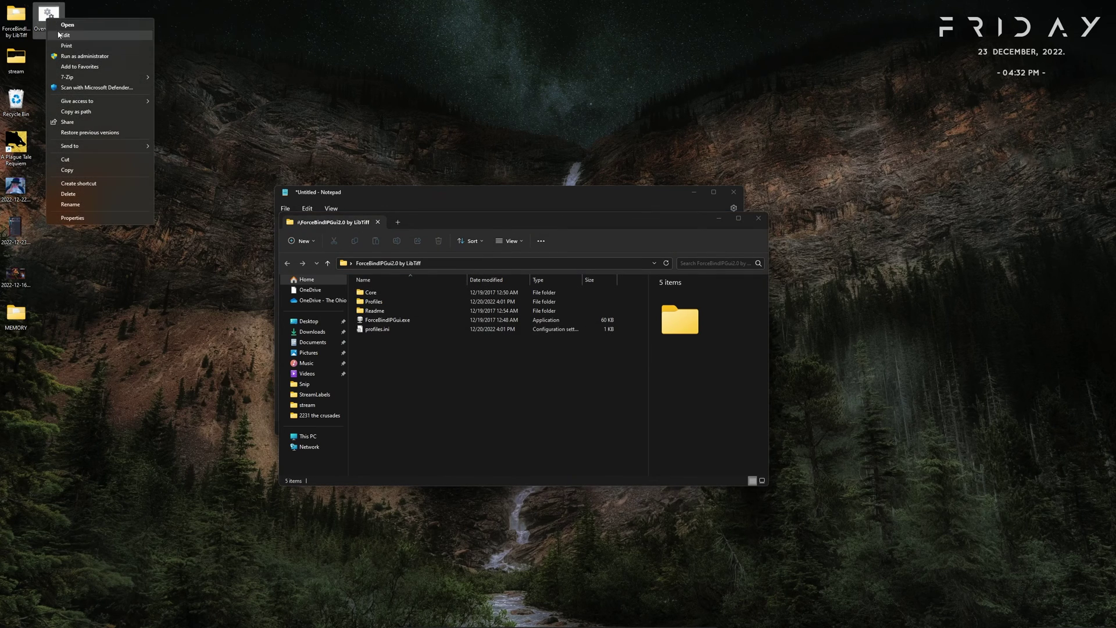
{"action": "left_click", "coordinate": [82, 35]}
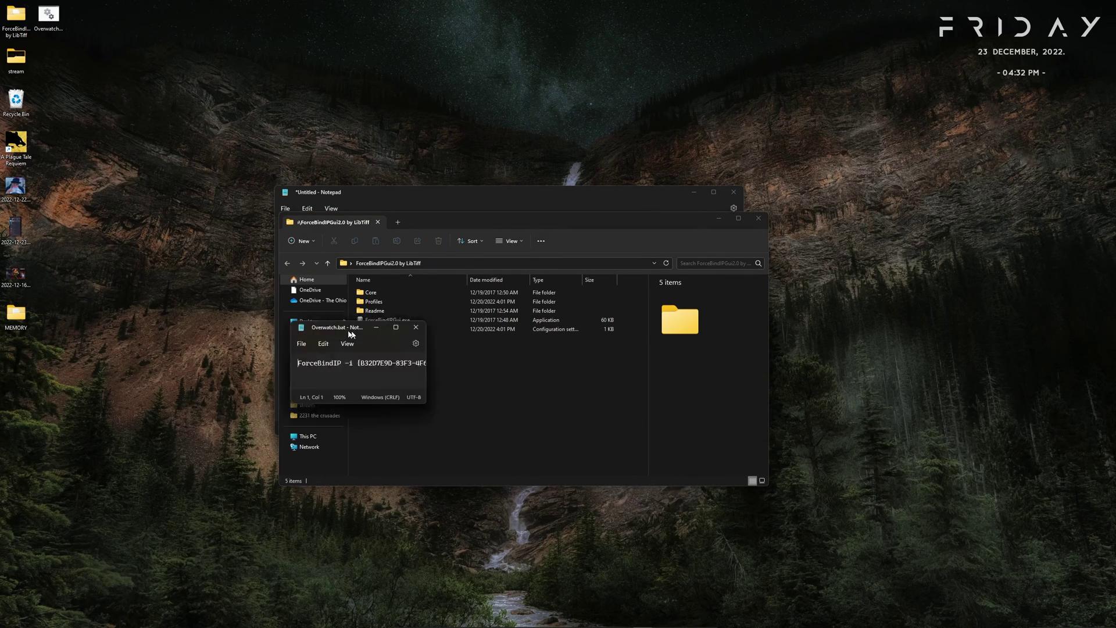
{"action": "left_click_drag", "start_coordinate": [411, 343], "coordinate": [244, 280]}
{"action": "left_click_drag", "start_coordinate": [319, 359], "coordinate": [878, 557]}
Step: Highlight the adapter GUID and Overwatch.exe path in the ForceBindIP -i command, then close the file
{"action": "left_click_drag", "start_coordinate": [248, 314], "coordinate": [398, 315]}
{"action": "left_click", "coordinate": [395, 315]}
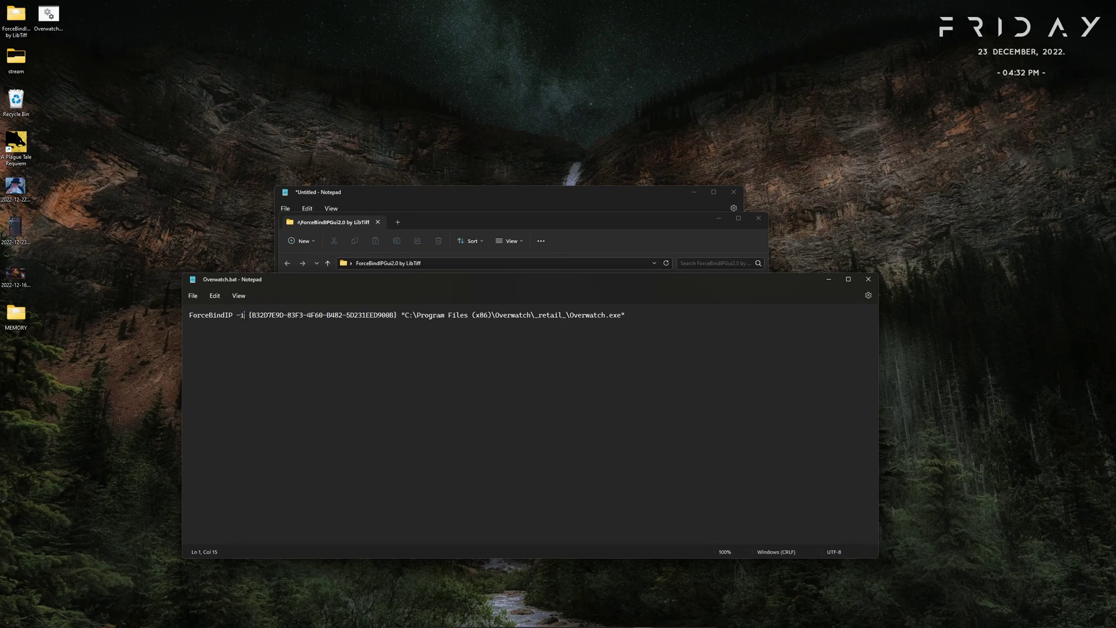
{"action": "left_click_drag", "start_coordinate": [248, 315], "coordinate": [397, 314]}
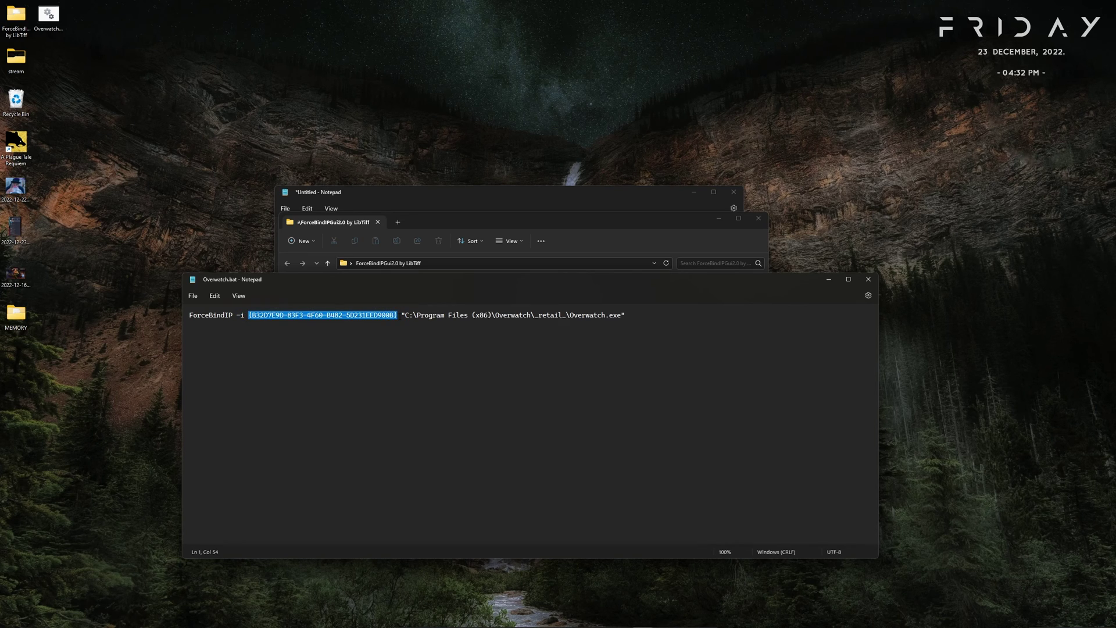
{"action": "mouse_move", "coordinate": [401, 316]}
{"action": "left_mouse_down"}
{"action": "mouse_move", "coordinate": [638, 323]}
{"action": "mouse_move", "coordinate": [402, 331]}
{"action": "left_mouse_up"}
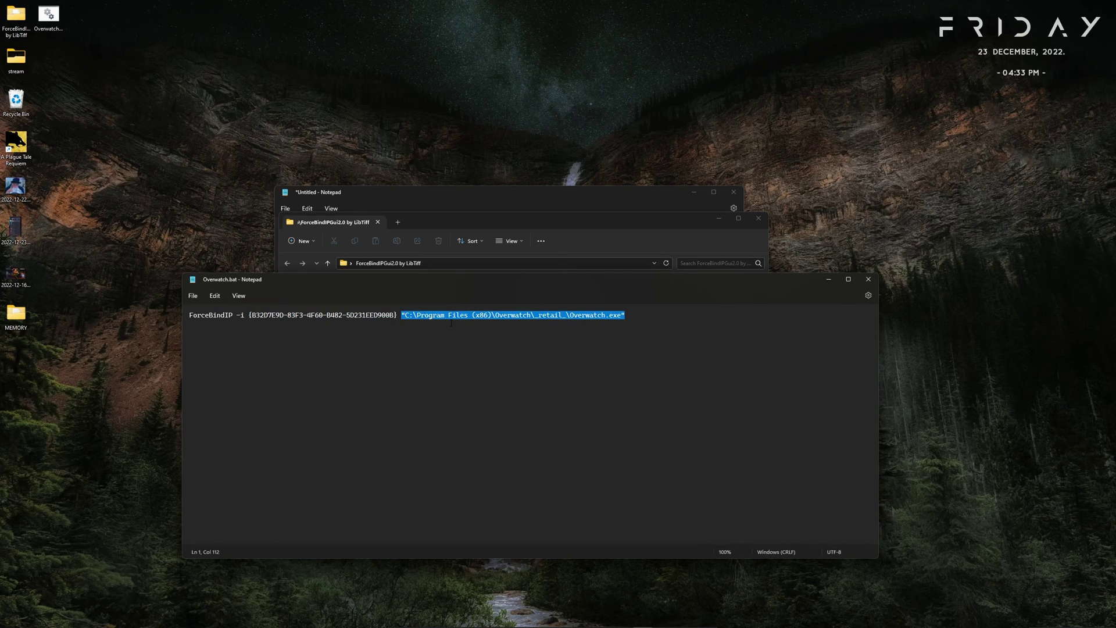
{"action": "left_click", "coordinate": [563, 316]}
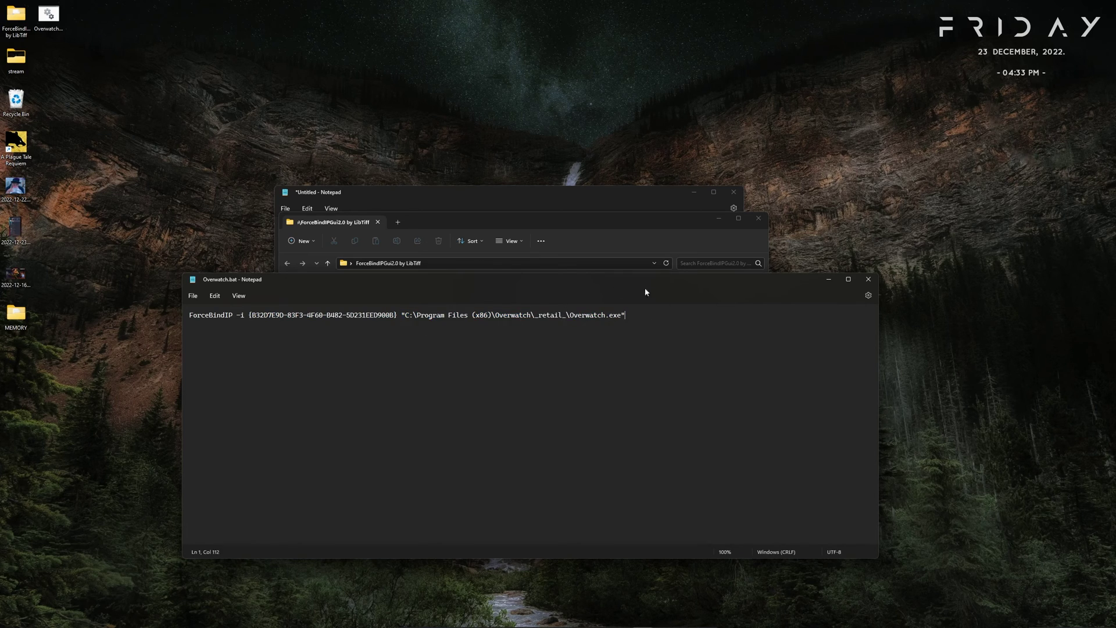
{"action": "left_click_drag", "start_coordinate": [649, 295], "coordinate": [595, 306]}
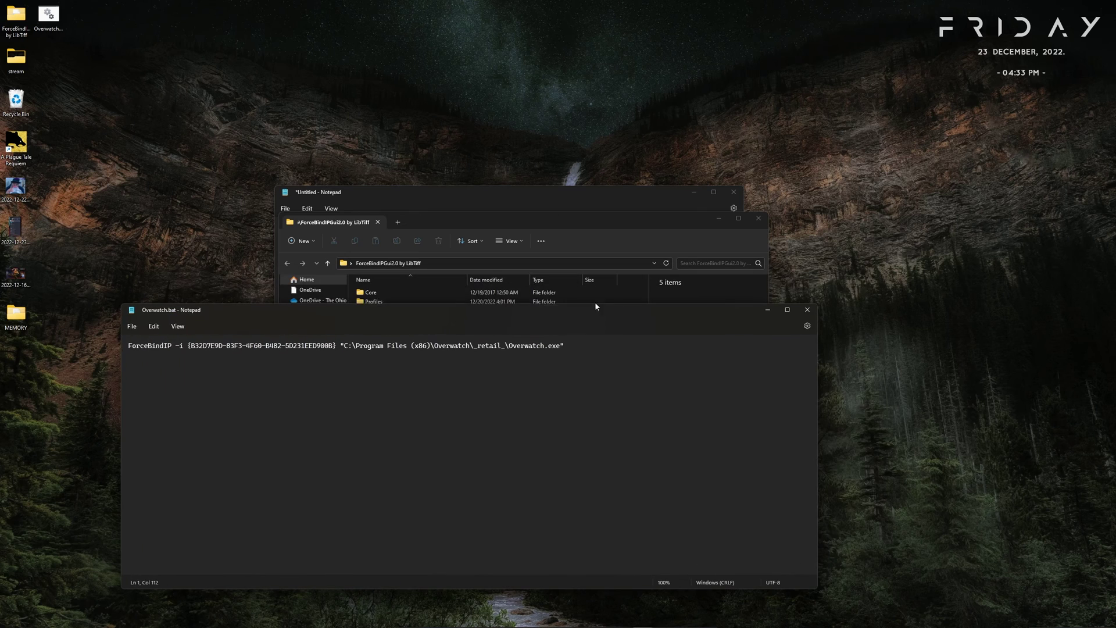
{"action": "left_click", "coordinate": [807, 310]}
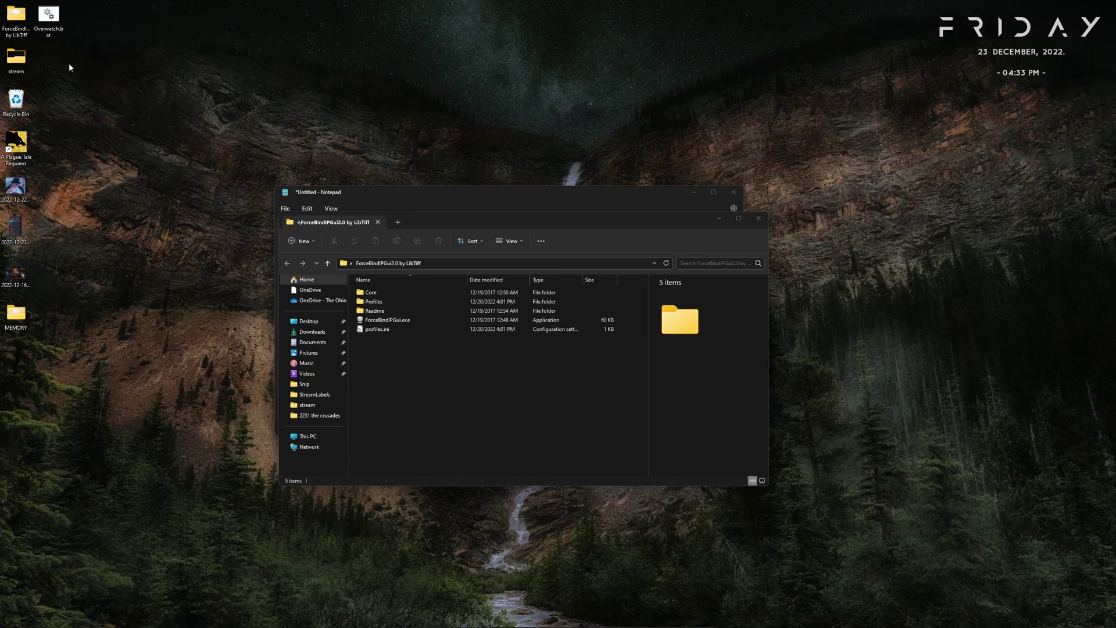
Step: Copy BindIP.dll and ForceBindIP.exe from the Core folder
{"action": "left_click", "coordinate": [378, 329]}
{"action": "left_click_drag", "start_coordinate": [442, 223], "coordinate": [716, 278]}
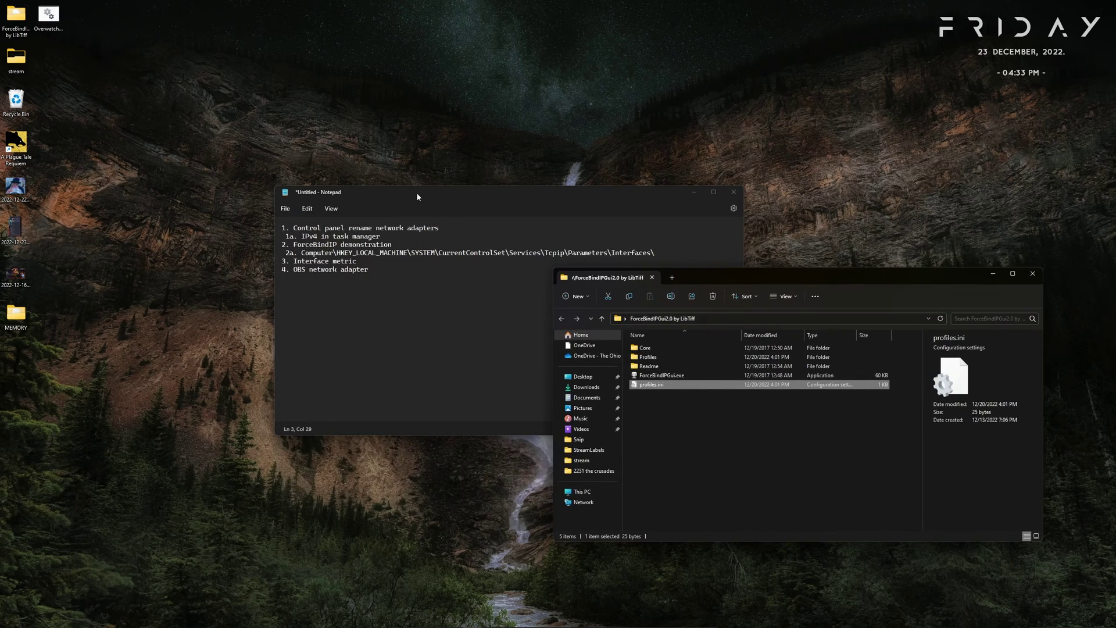
{"action": "left_click_drag", "start_coordinate": [417, 197], "coordinate": [175, 125]}
{"action": "left_click", "coordinate": [748, 423]}
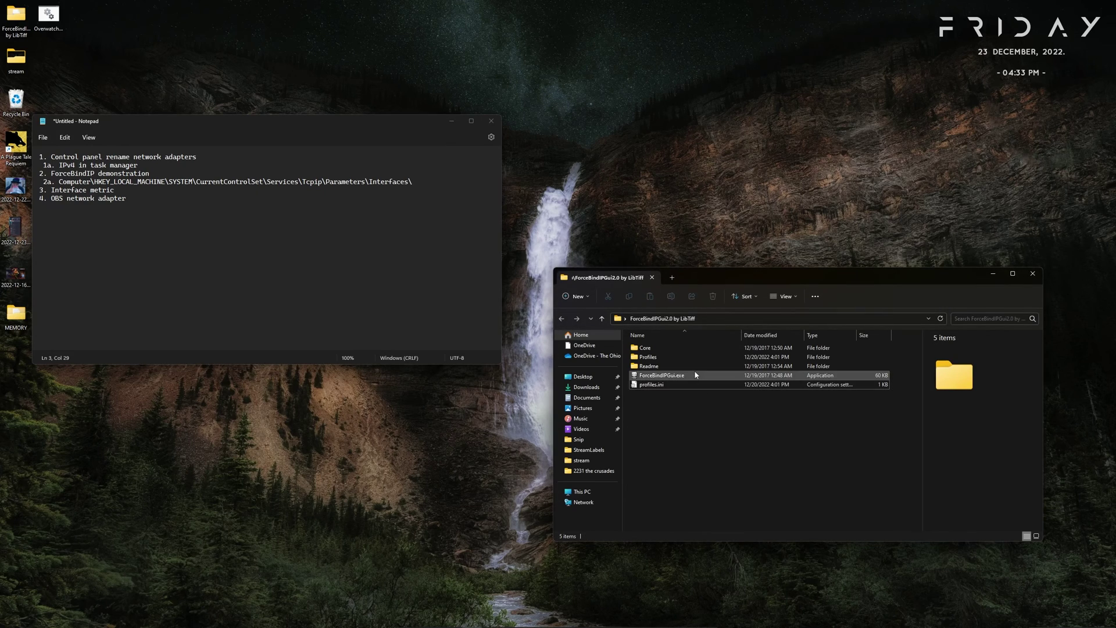
{"action": "double_click", "coordinate": [696, 347]}
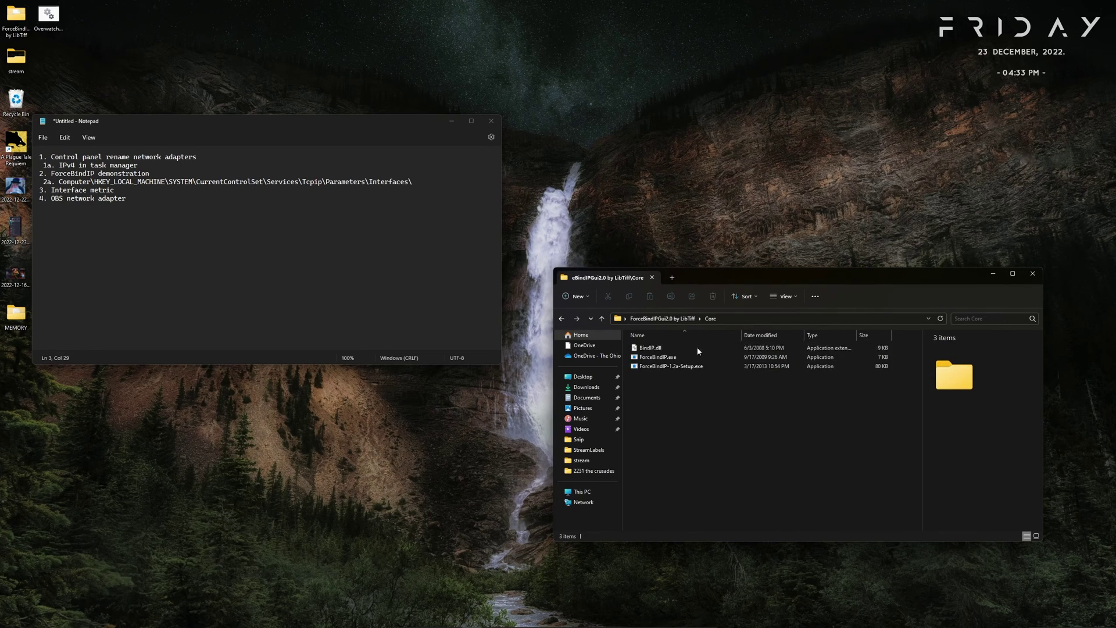
{"action": "left_click_drag", "start_coordinate": [58, 20], "coordinate": [93, 28]}
{"action": "left_click", "coordinate": [659, 366]}
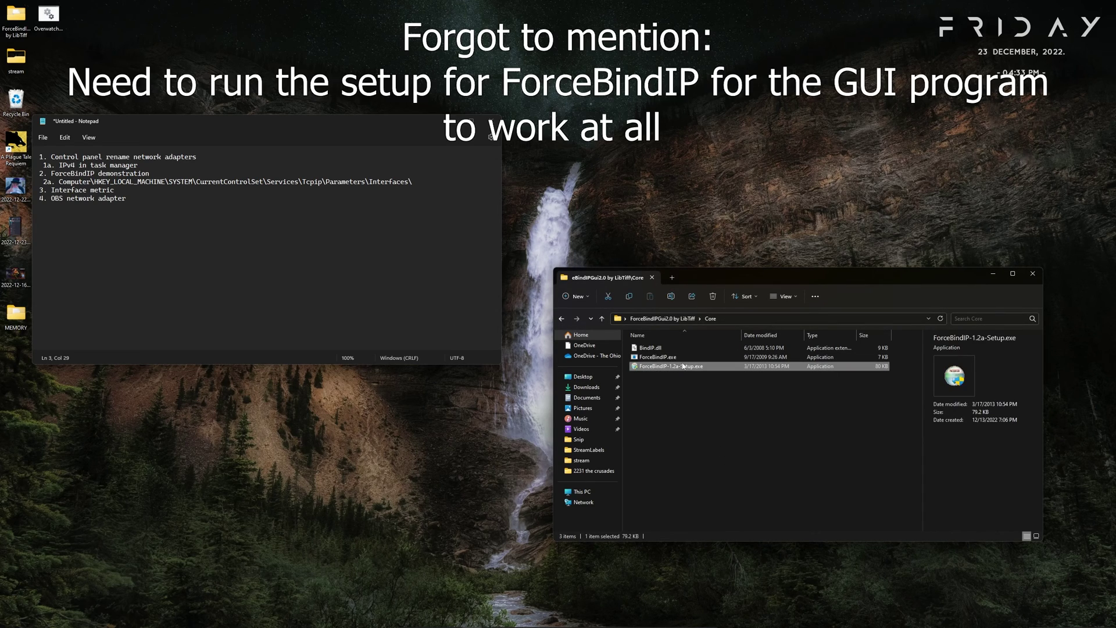
{"action": "left_click", "coordinate": [657, 357]}
{"action": "key", "text": "shift+Up"}
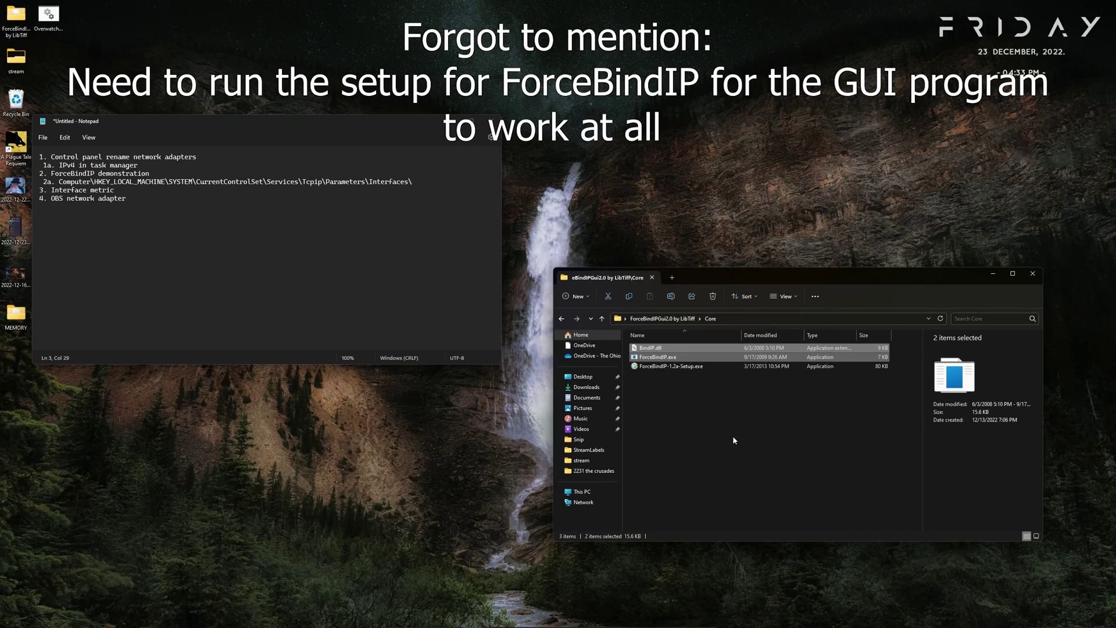
{"action": "right_click", "coordinate": [663, 349]}
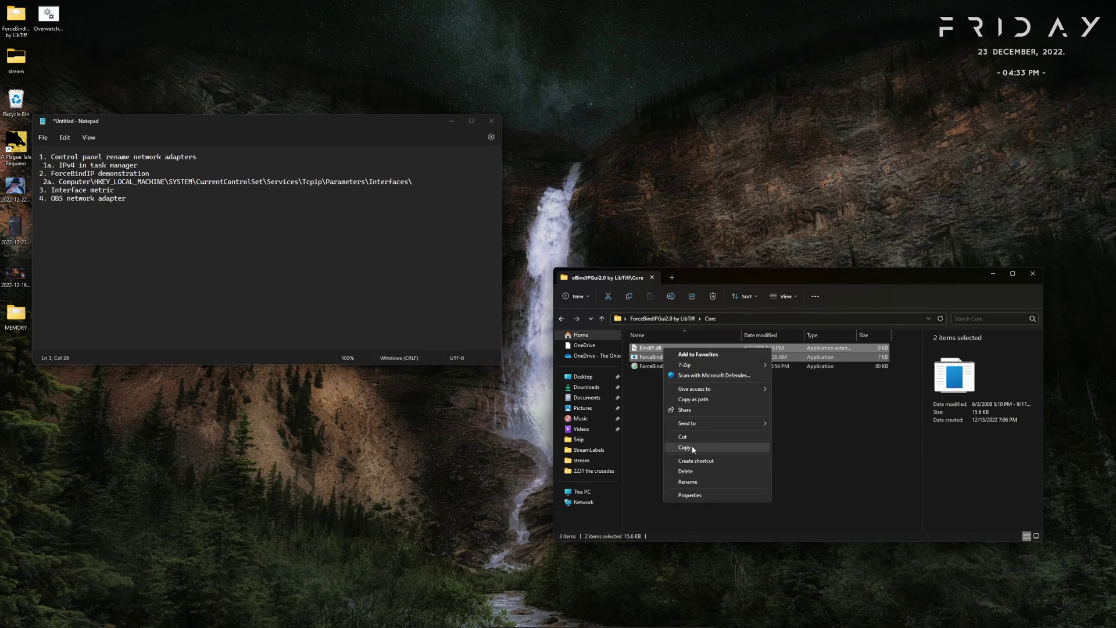
{"action": "left_click", "coordinate": [692, 445]}
Step: Browse to C:\Windows\System32 as the destination for the copied files
{"action": "left_click", "coordinate": [582, 492]}
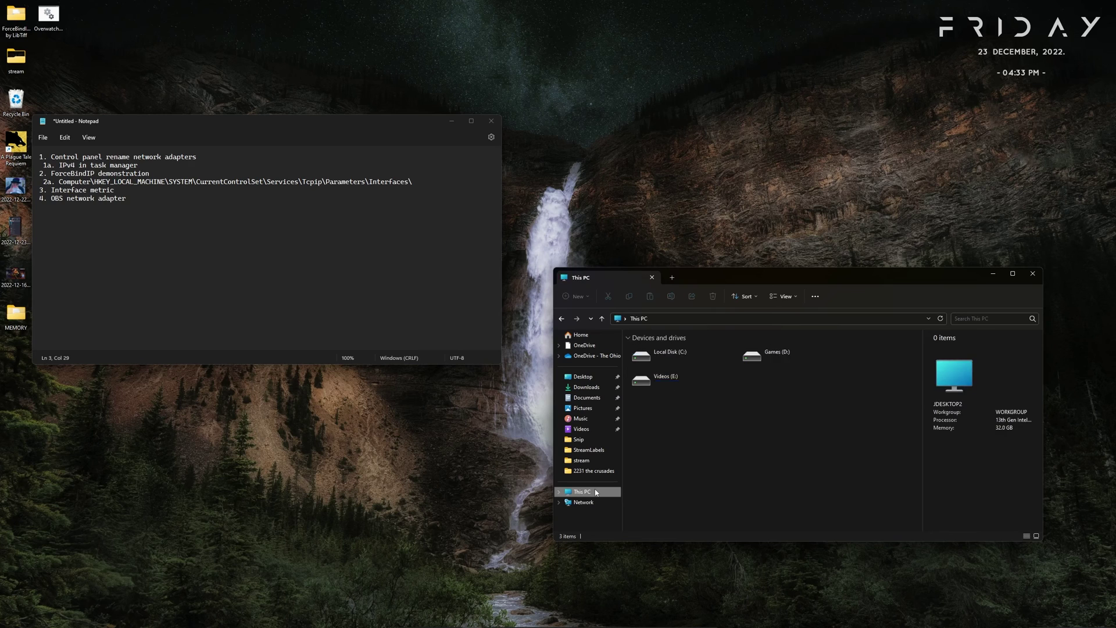
{"action": "double_click", "coordinate": [675, 350]}
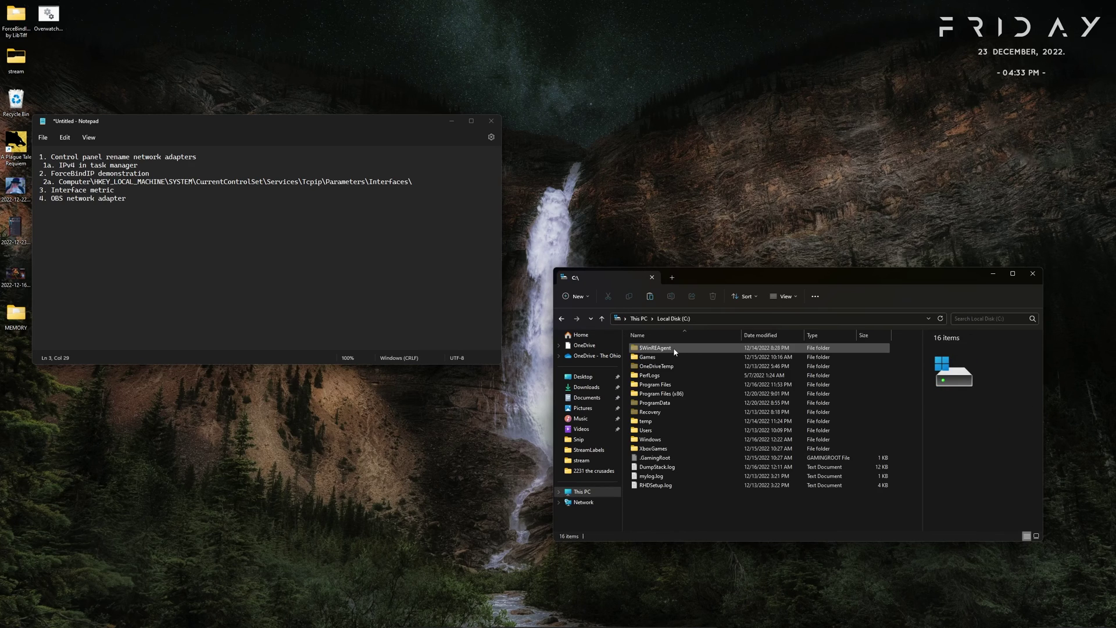
{"action": "double_click", "coordinate": [668, 440]}
{"action": "scroll", "coordinate": [765, 430], "scroll_direction": "down", "scroll_amount": 20}
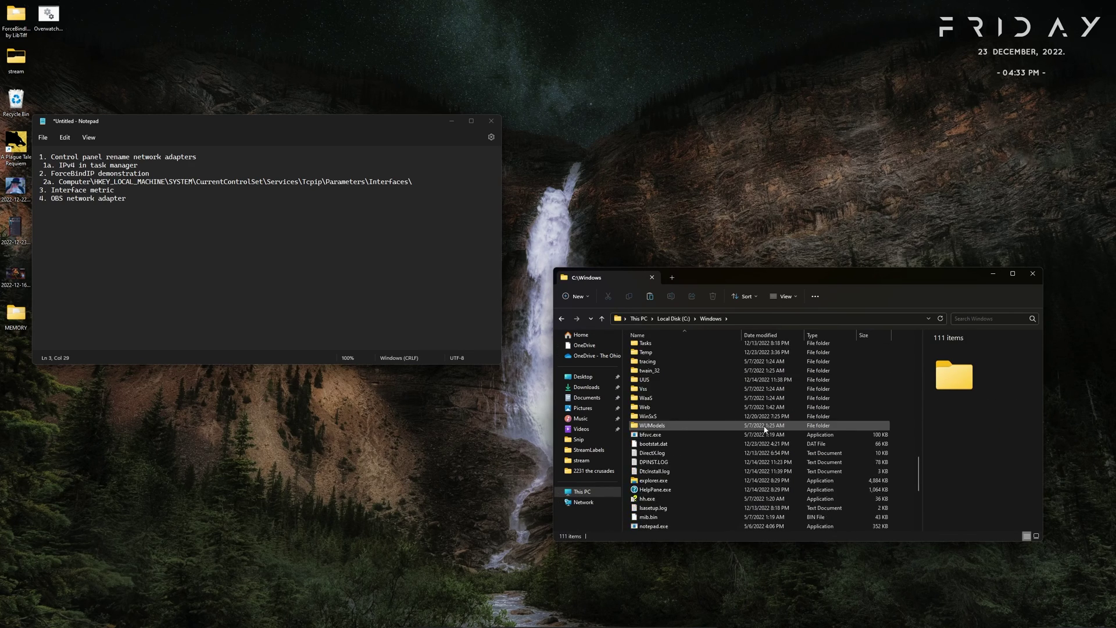
{"action": "scroll", "coordinate": [765, 431], "scroll_direction": "up", "scroll_amount": 5}
{"action": "double_click", "coordinate": [689, 447]}
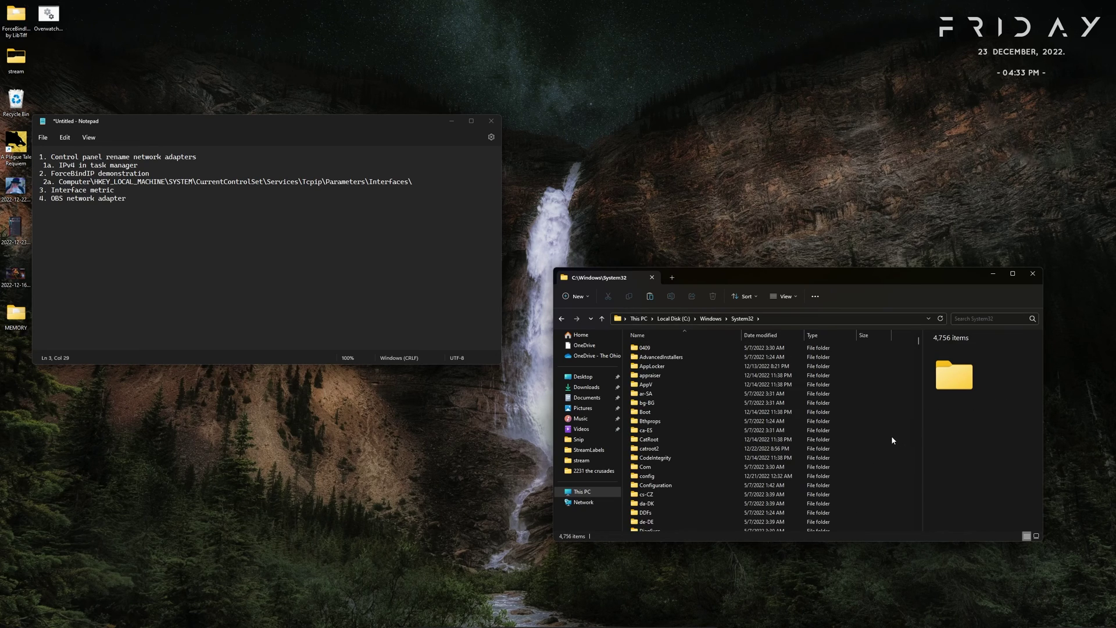
Step: Run Command Prompt as administrator from a Start search for cmd
{"action": "key", "text": "super"}
{"action": "type", "text": "cmd"}
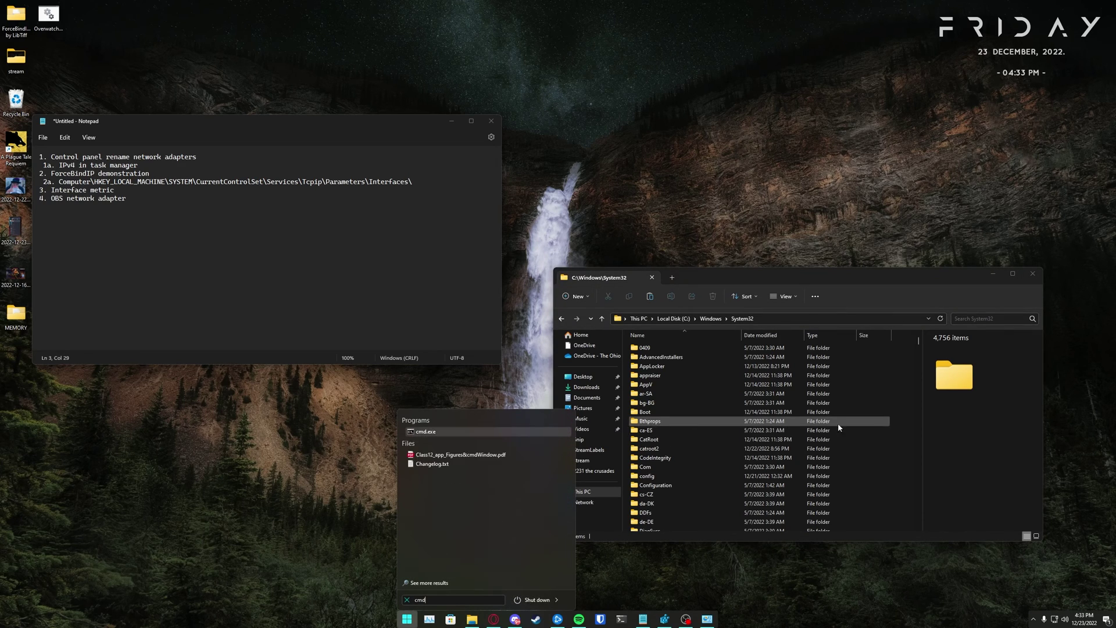
{"action": "left_click", "coordinate": [413, 430]}
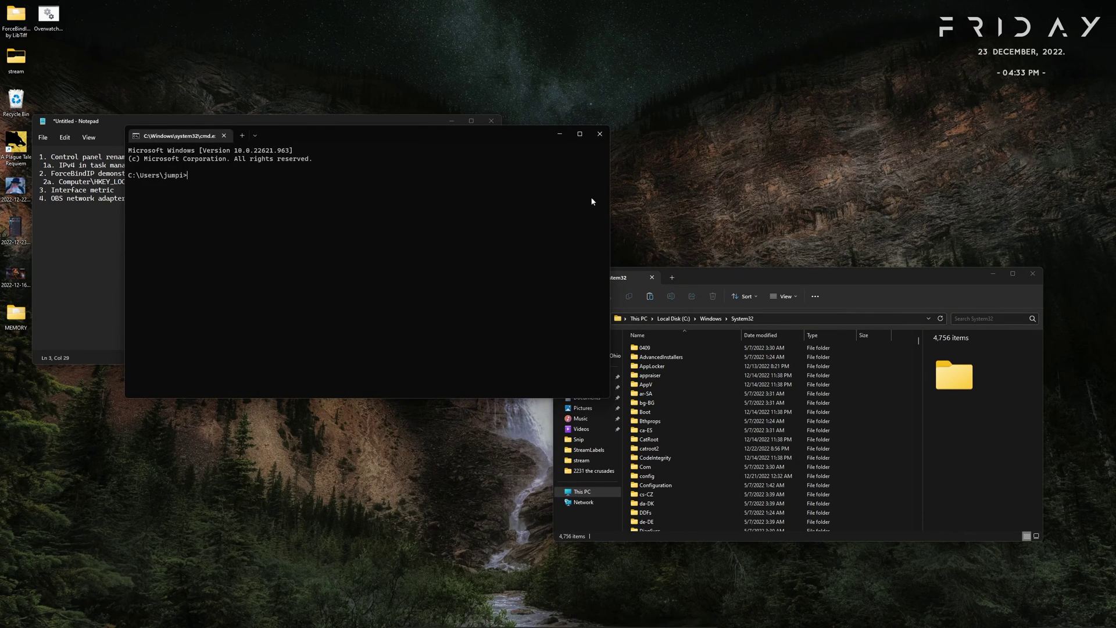
{"action": "left_click", "coordinate": [593, 137]}
{"action": "key", "text": "super"}
{"action": "type", "text": "cmd"}
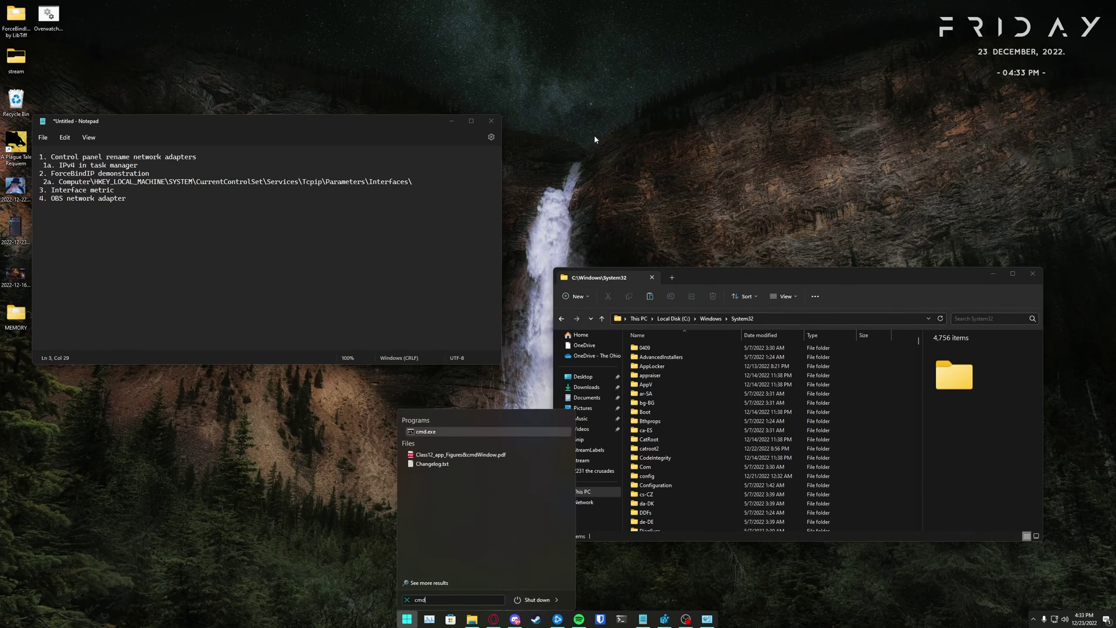
{"action": "right_click", "coordinate": [431, 433]}
{"action": "left_click", "coordinate": [460, 456]}
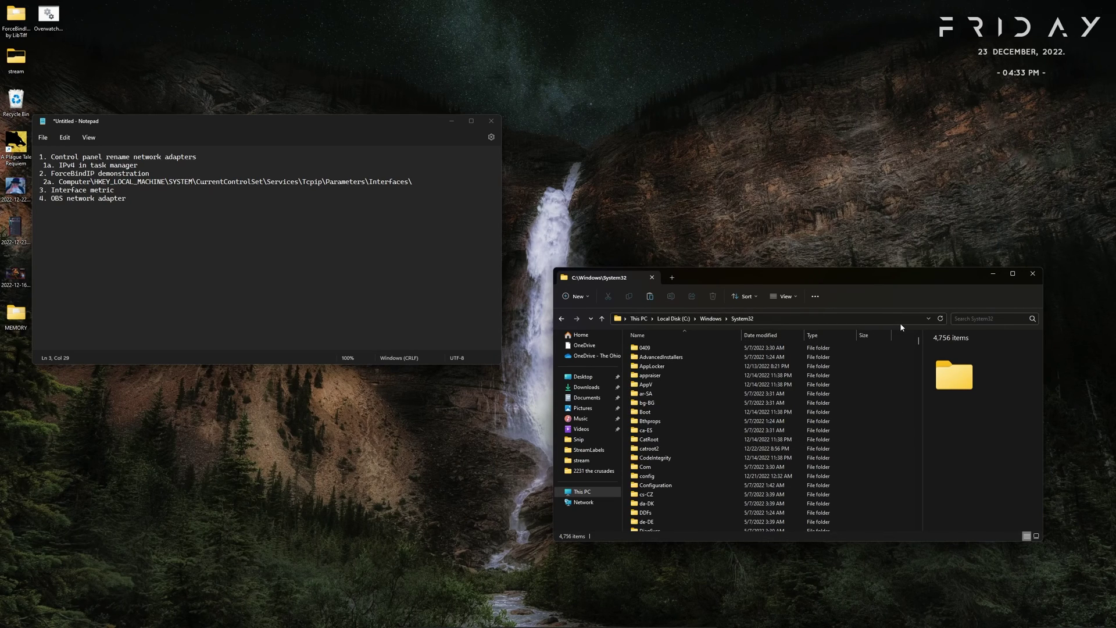
Step: Take Explorer back to Local Disk (C:), close it, and centre the Notepad outline
{"action": "left_click_drag", "start_coordinate": [834, 269], "coordinate": [786, 179]}
{"action": "left_click", "coordinate": [666, 231]}
{"action": "left_click", "coordinate": [611, 229]}
{"action": "left_click", "coordinate": [175, 290]}
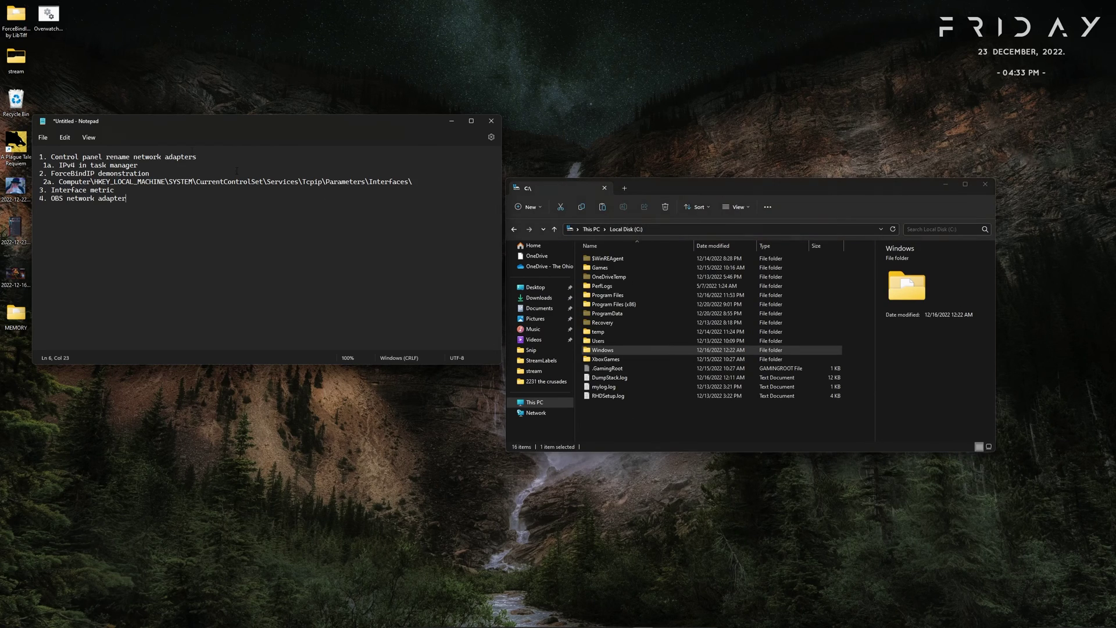
{"action": "left_click", "coordinate": [61, 27]}
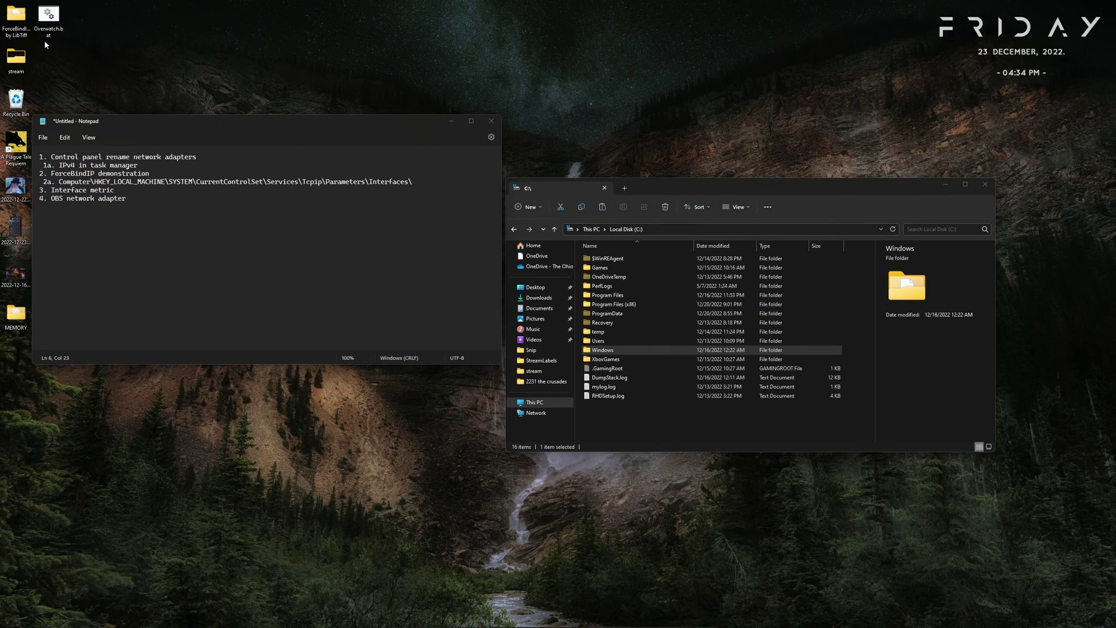
{"action": "left_click", "coordinate": [241, 190]}
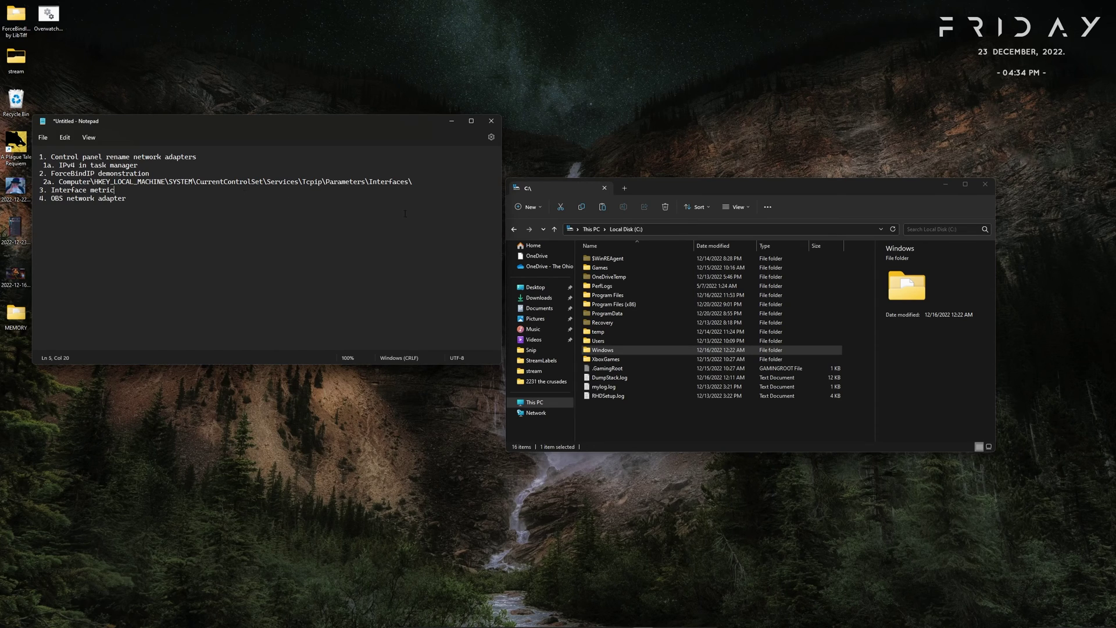
{"action": "left_click_drag", "start_coordinate": [240, 190], "coordinate": [38, 173]}
{"action": "left_click", "coordinate": [911, 309]}
{"action": "left_click", "coordinate": [984, 185]}
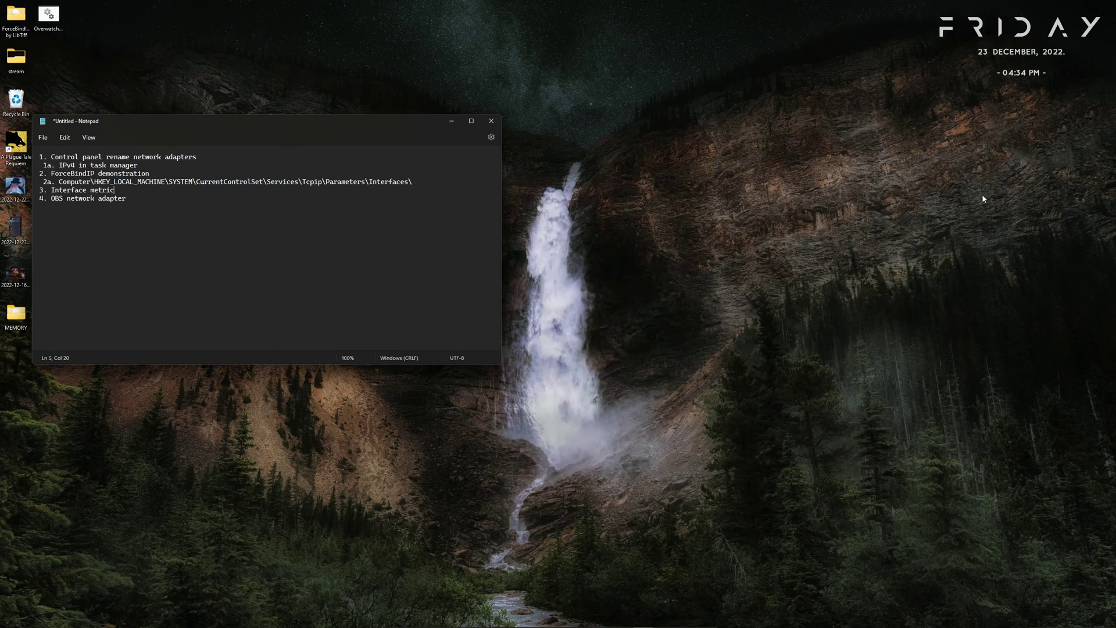
{"action": "left_click_drag", "start_coordinate": [175, 121], "coordinate": [374, 171]}
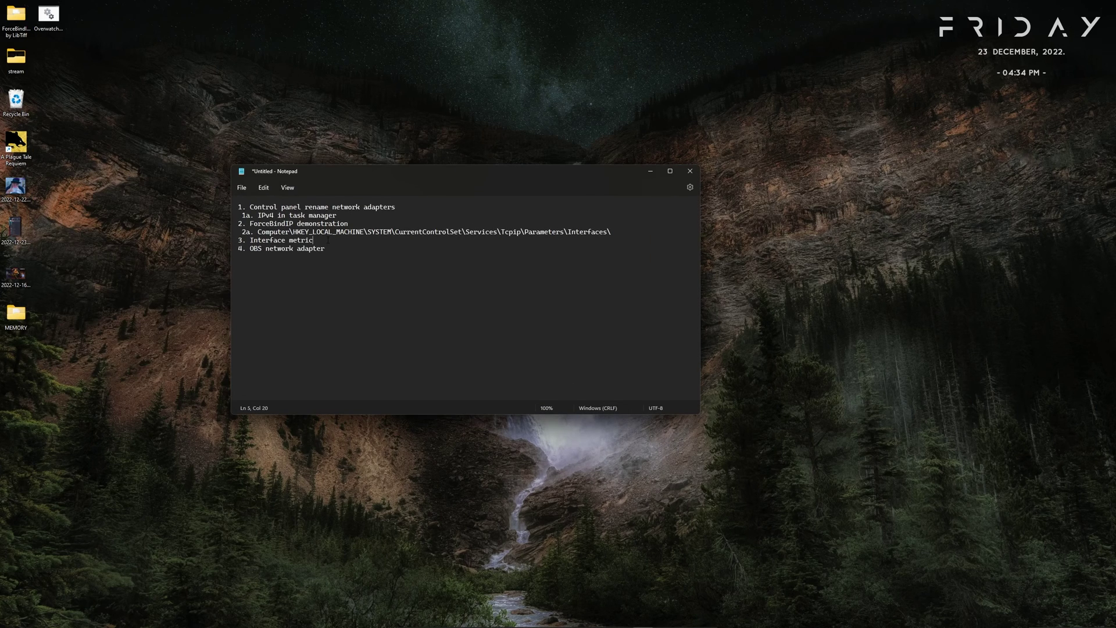